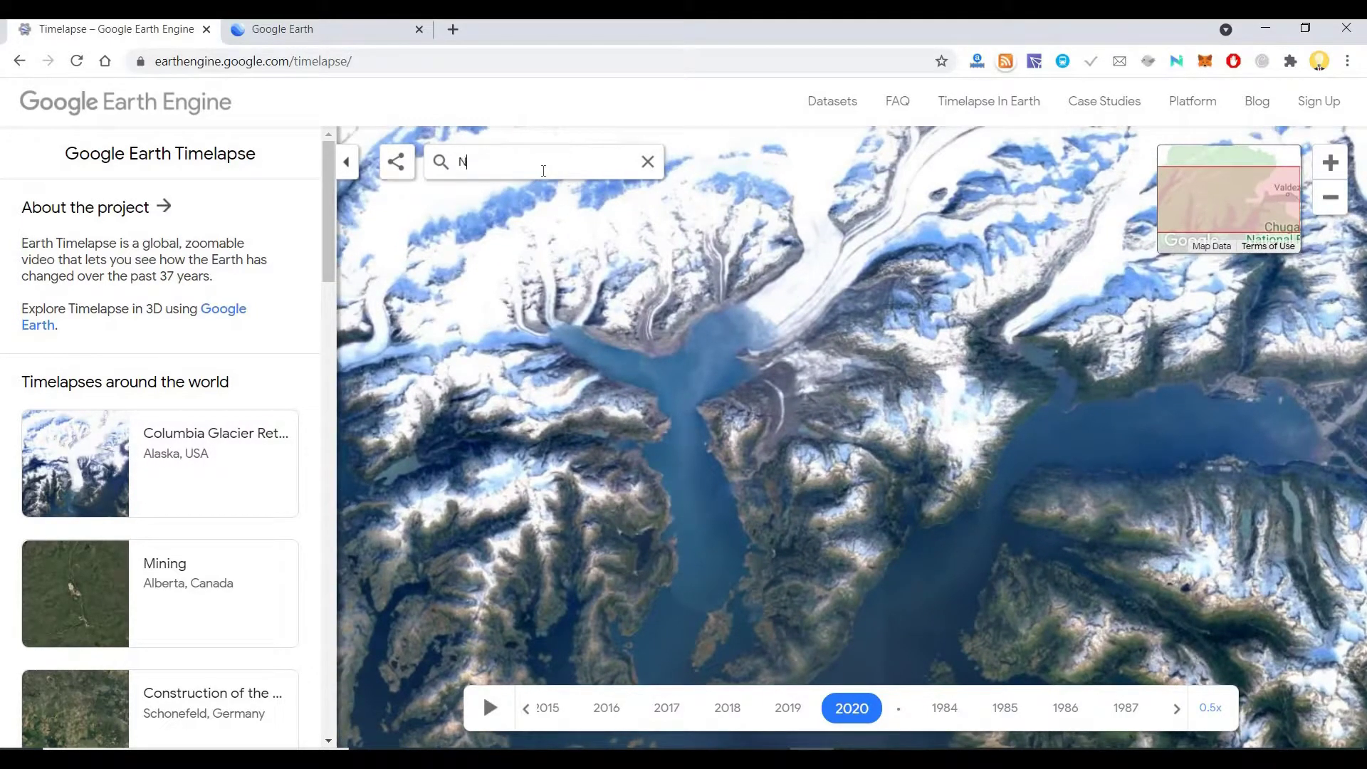
Search for Dubai to load its timelapse at the 1984 coastline.
text(ew)
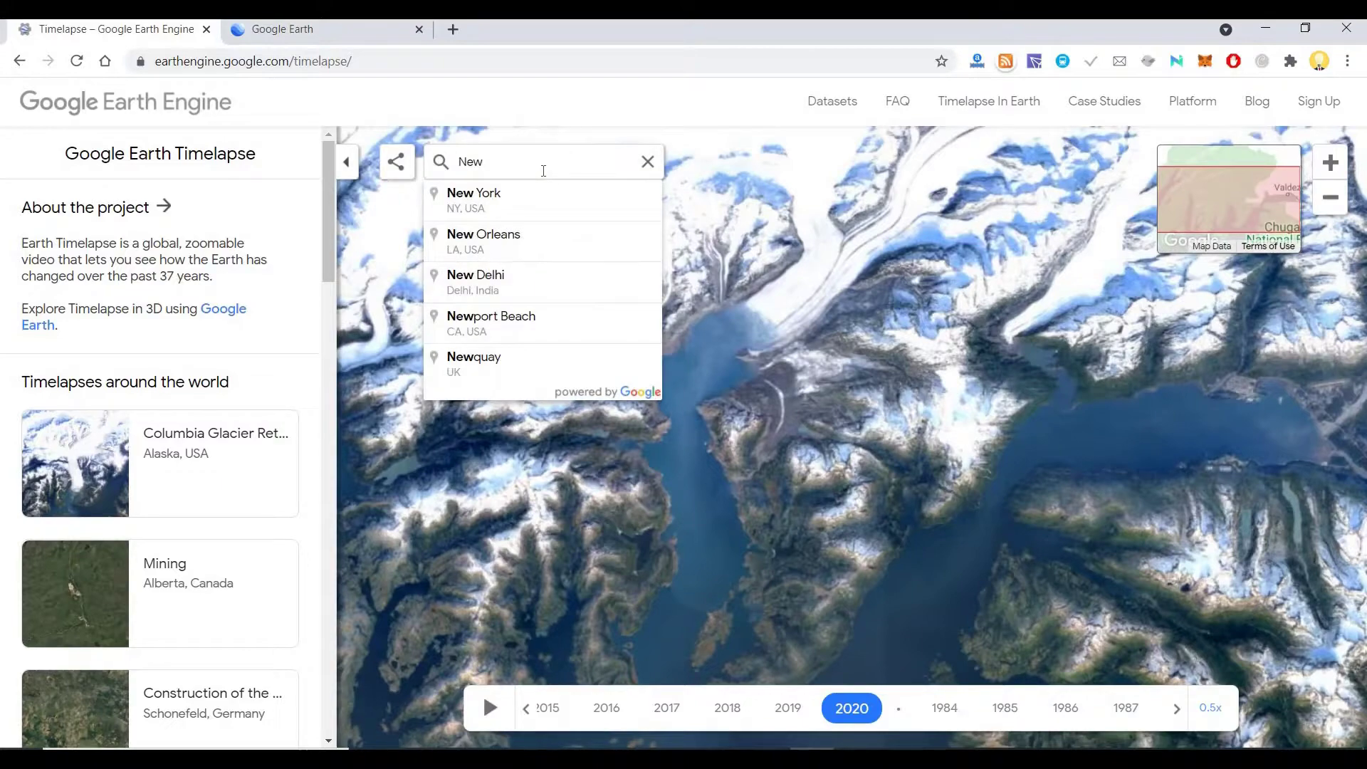
key(BackSpace)
key(BackSpace)
text(ubai)
key(Return)
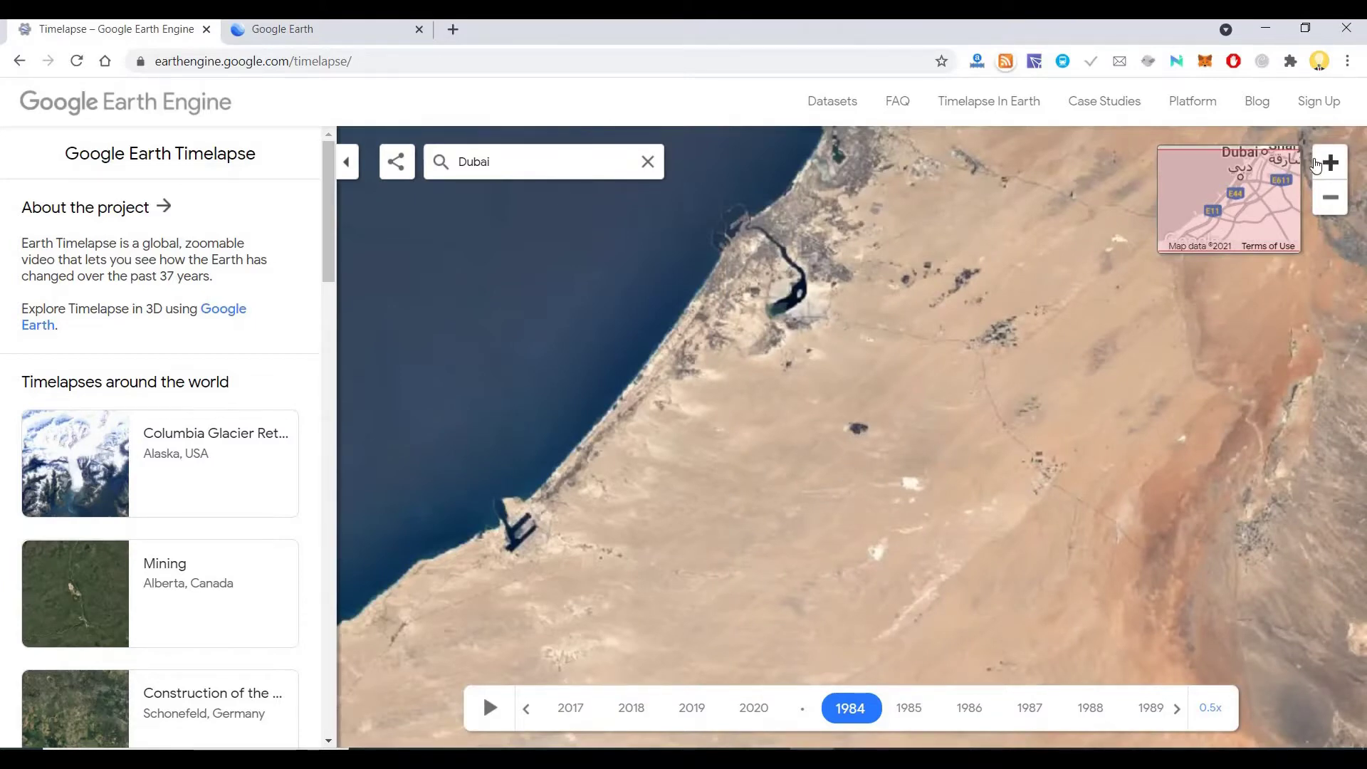
Centre and zoom in close on Dubai Creek, then bring up the playback speed choices.
drag(748, 565, 747, 610)
scroll(785, 520, up, 2)
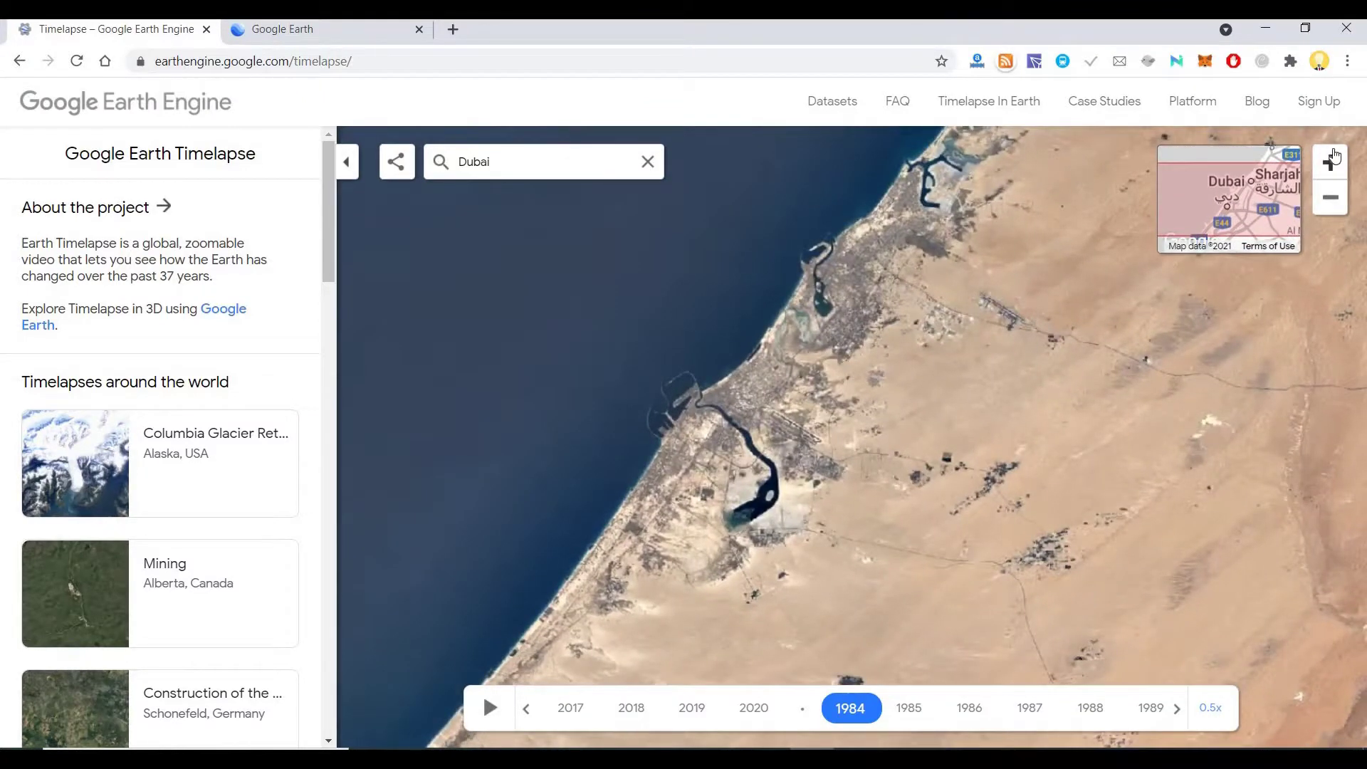
click(1334, 157)
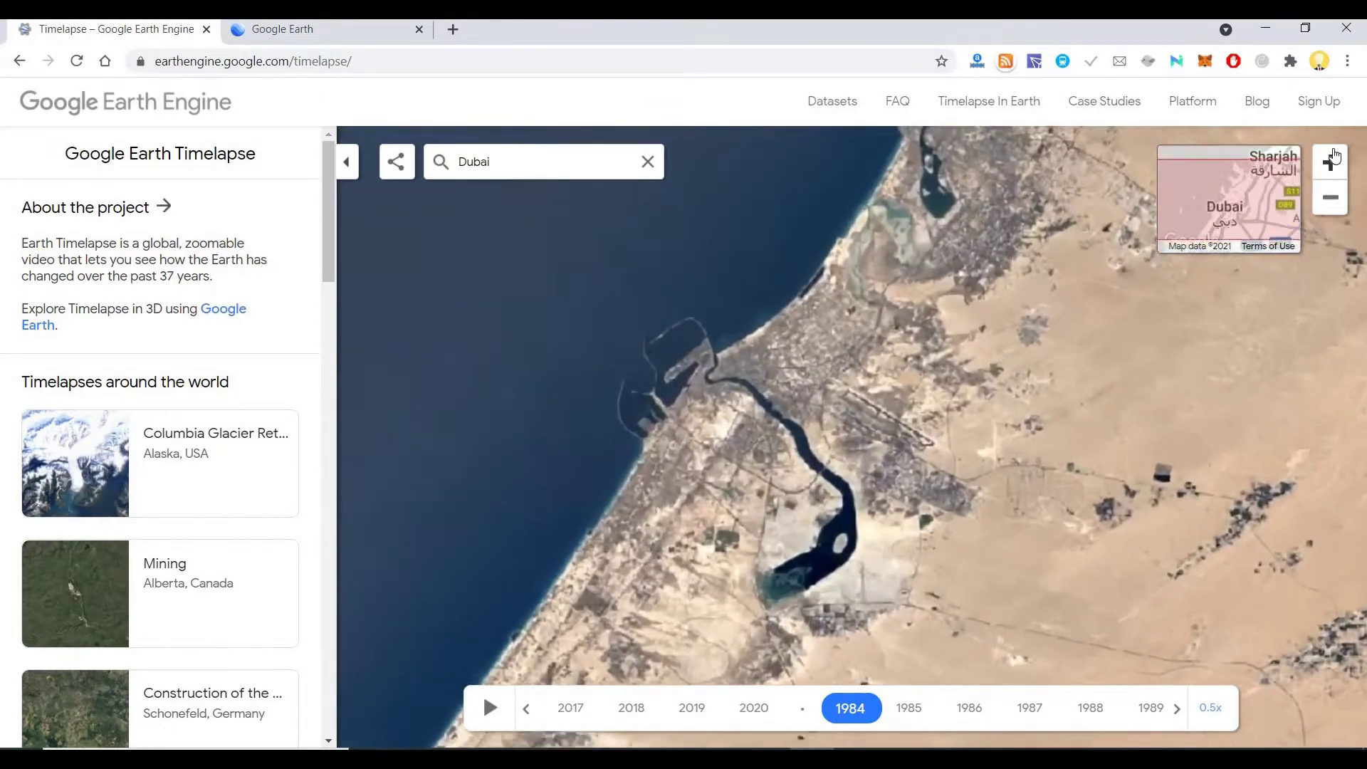
click(1334, 157)
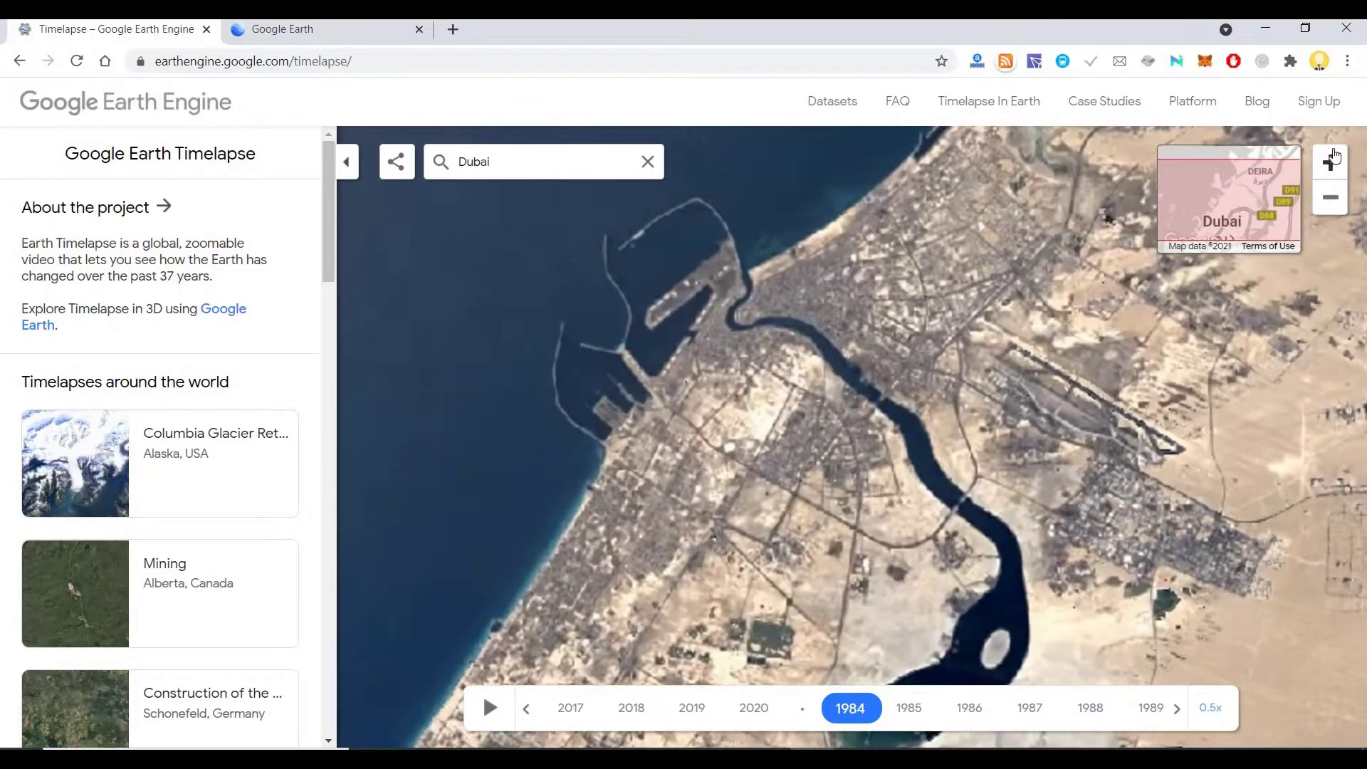
click(1334, 157)
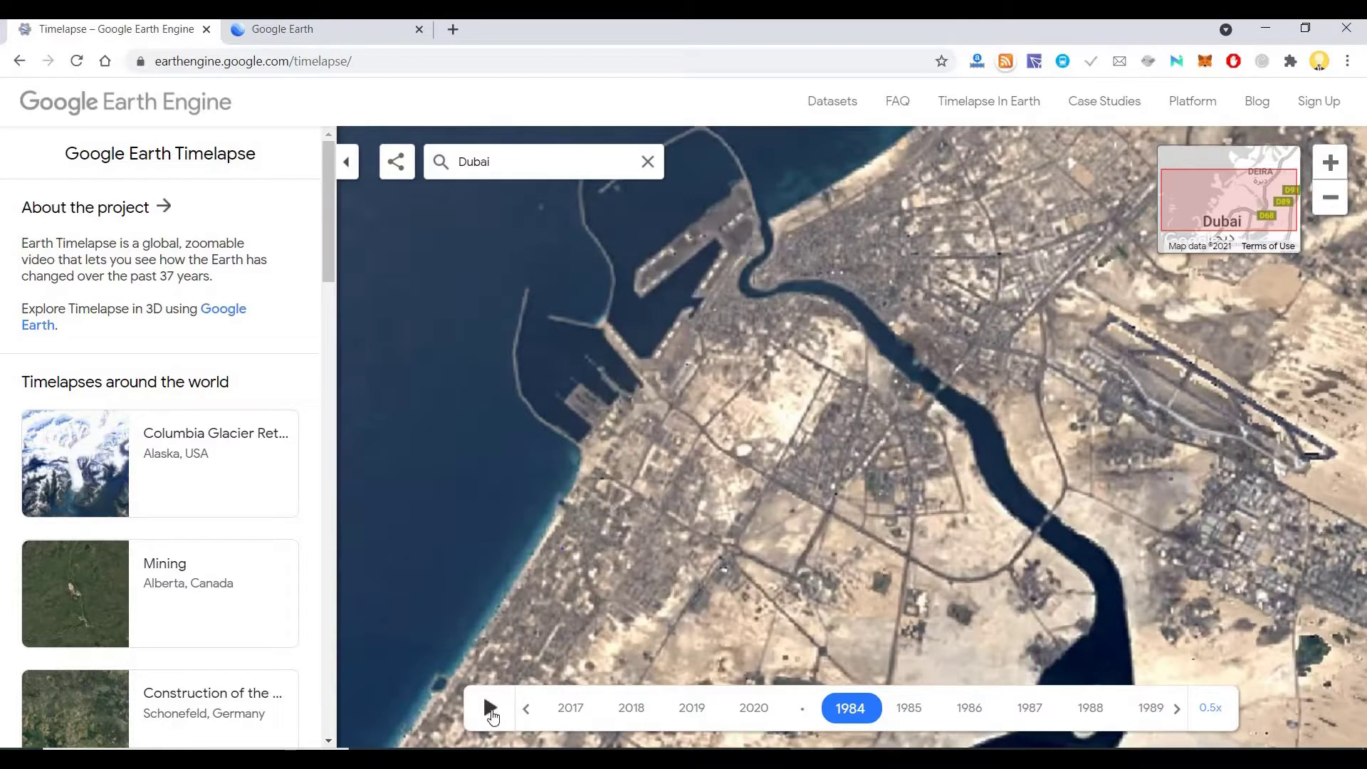
click(1210, 707)
Run Dubai's timelapse at 0.25x, dismiss the antivirus notice, and pause at 1988.
click(1209, 634)
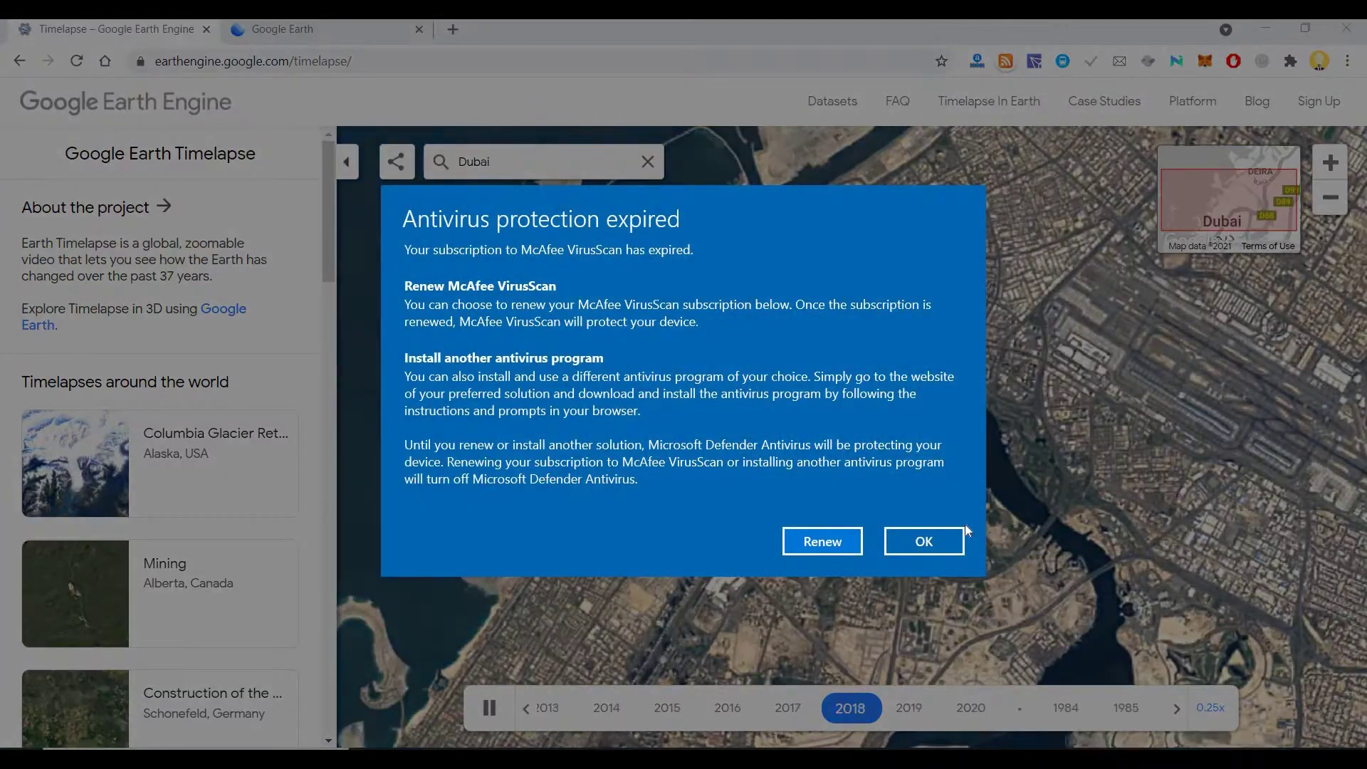
click(960, 535)
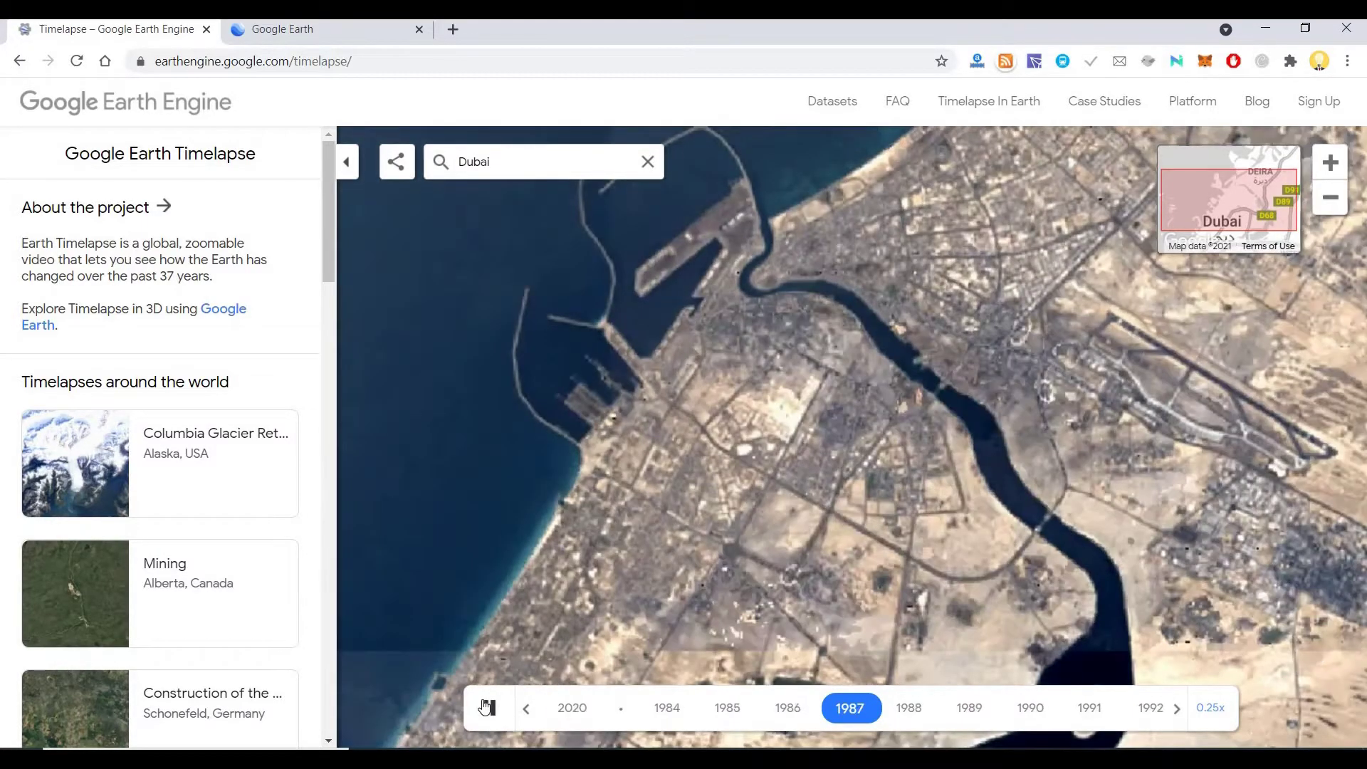
click(488, 707)
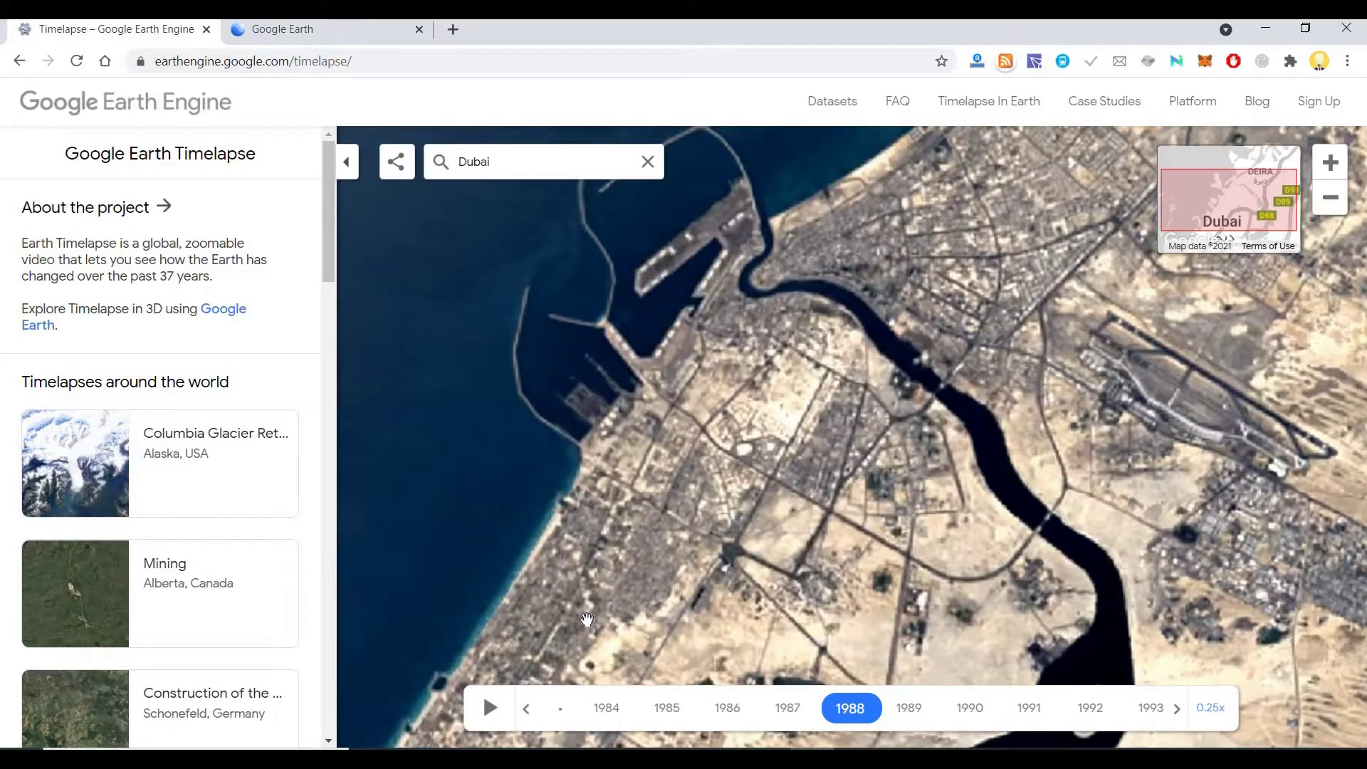
In Google Earth, zoom out from Bengaluru to a north-up overview of southern India.
click(331, 32)
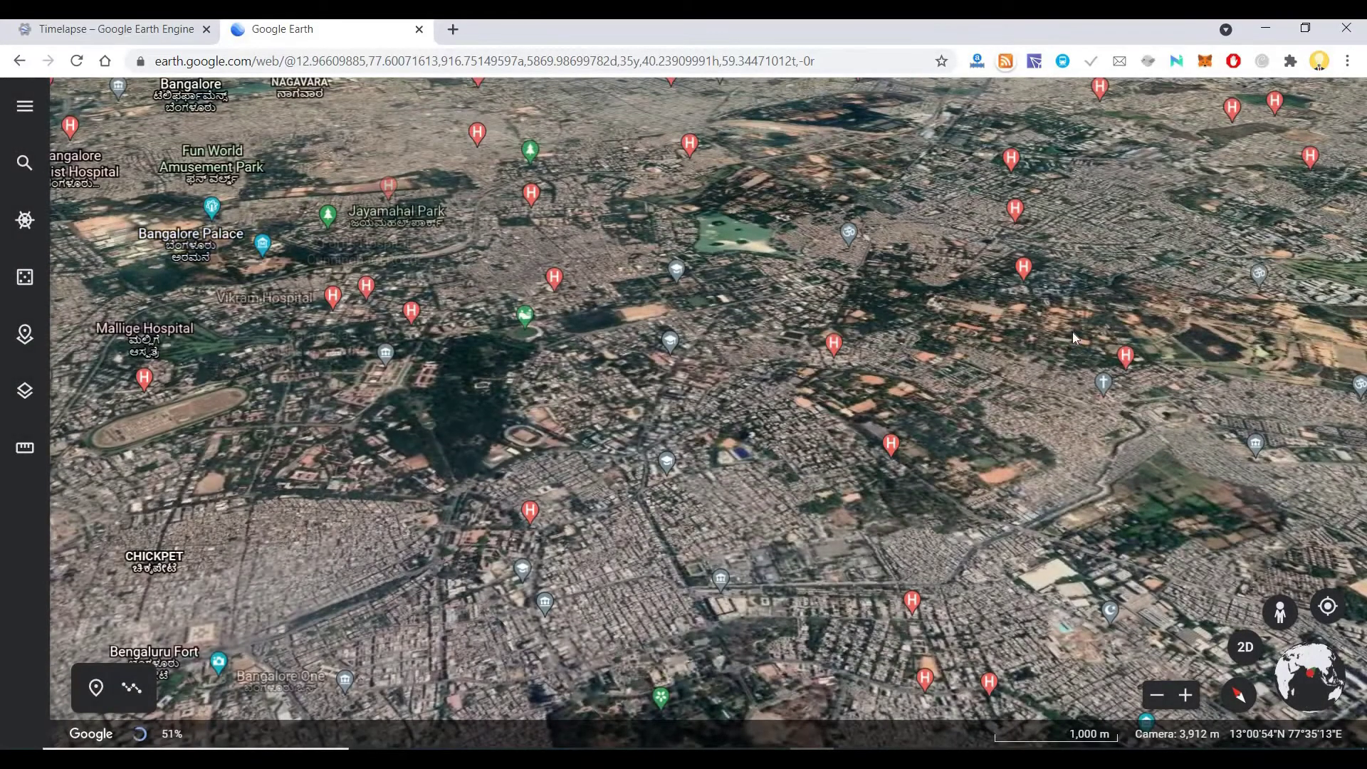
click(1150, 694)
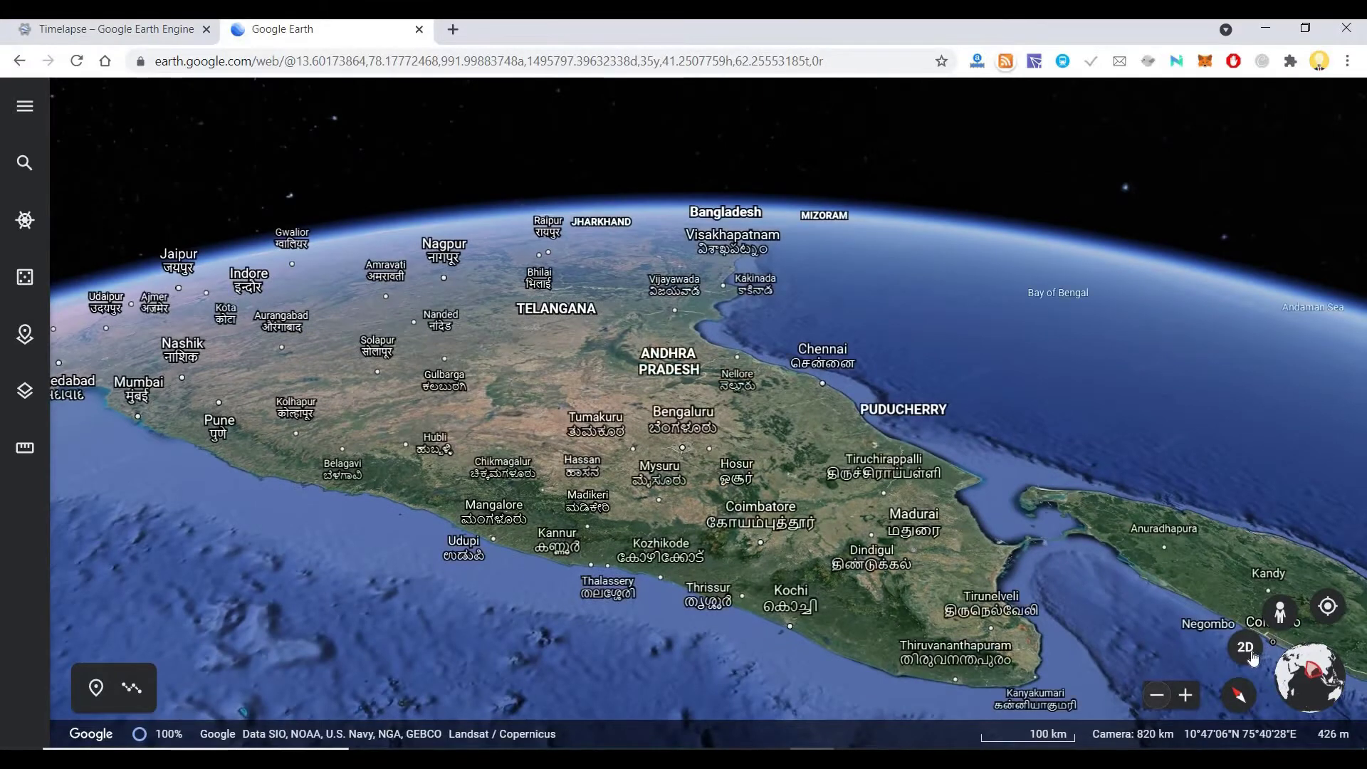
click(1247, 650)
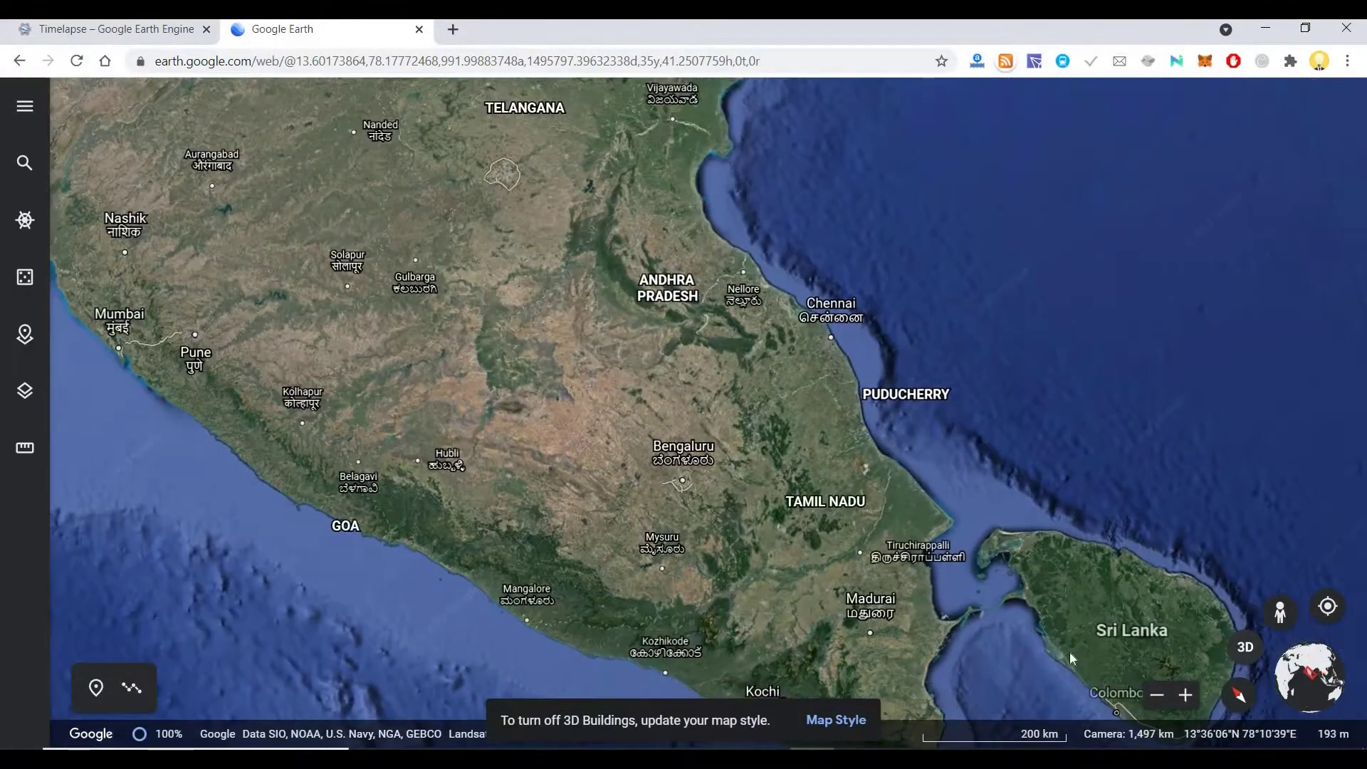
click(1247, 648)
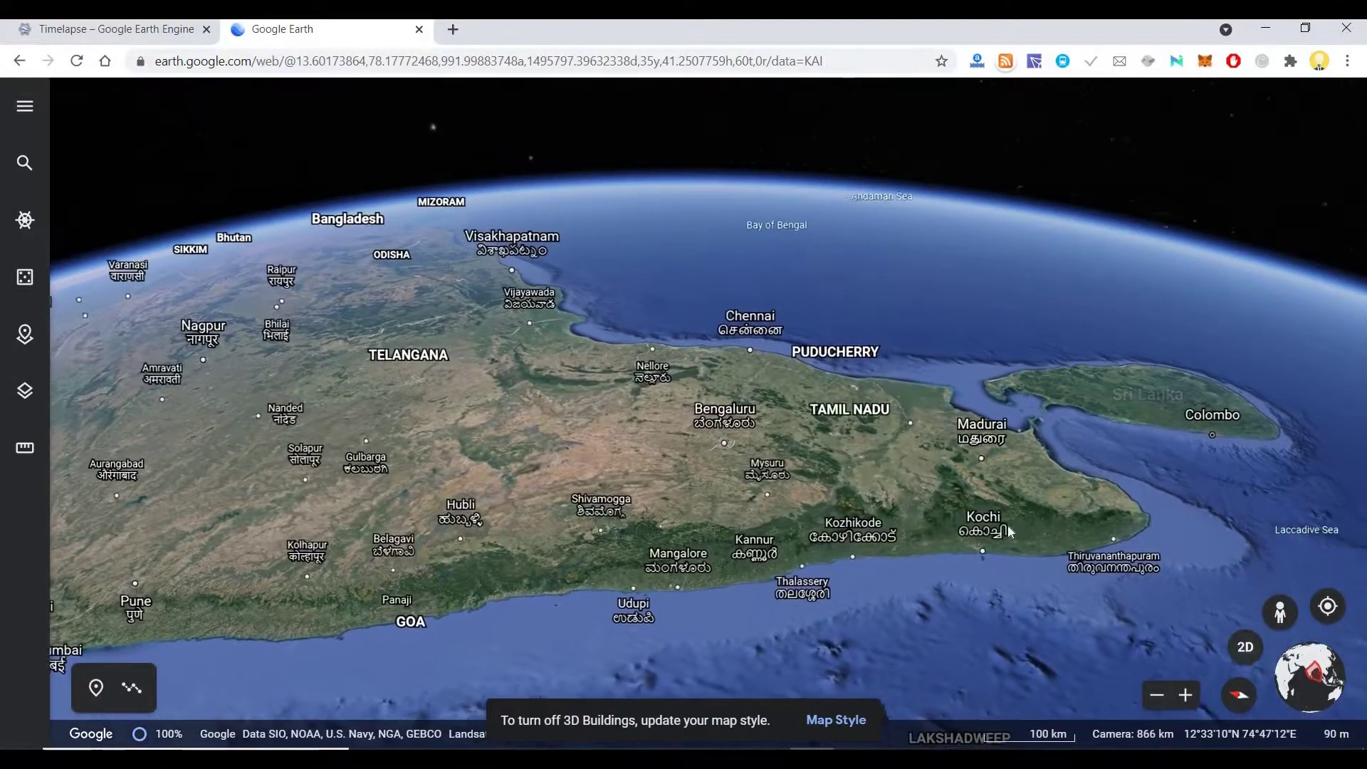
drag(1251, 652, 1022, 539)
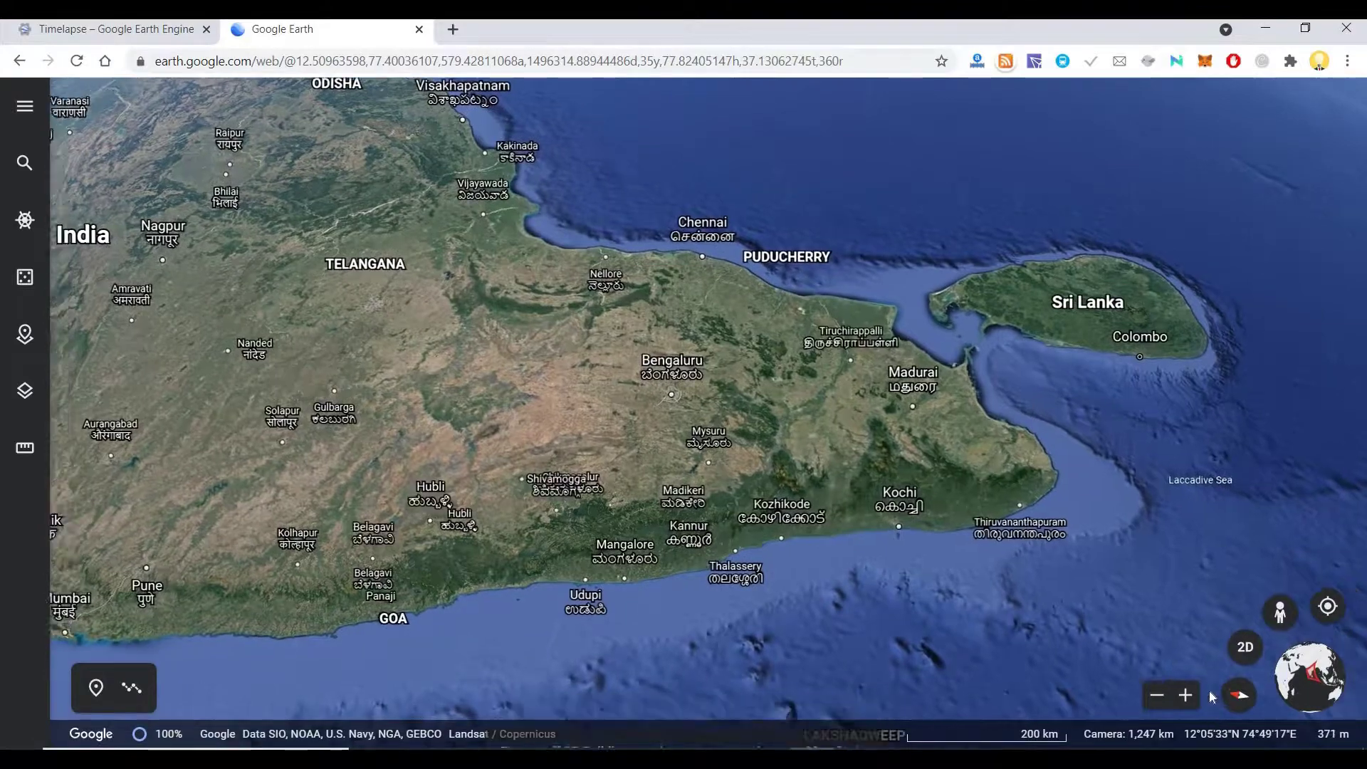
click(1237, 696)
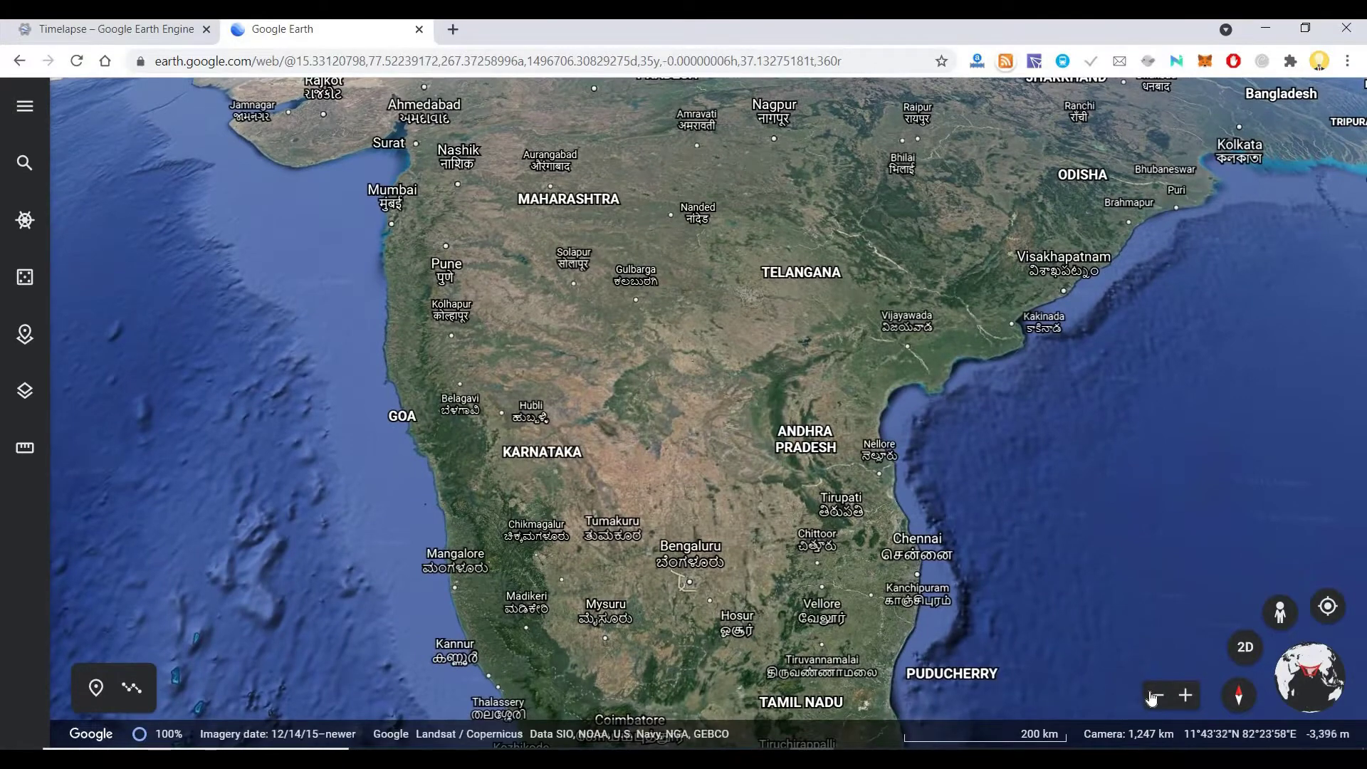
Zoom out to the subcontinent and search 'Bangalore' to fly to Bengaluru.
click(1154, 696)
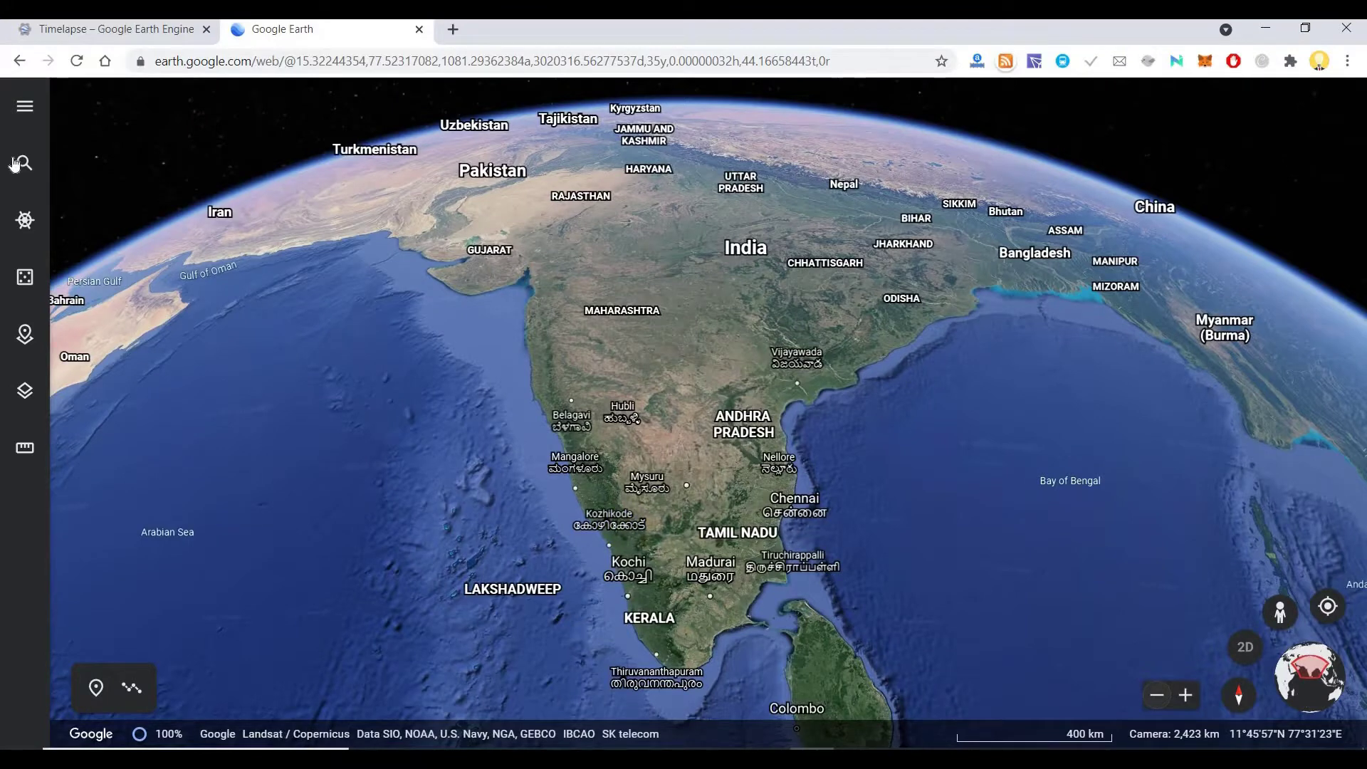
key(slash)
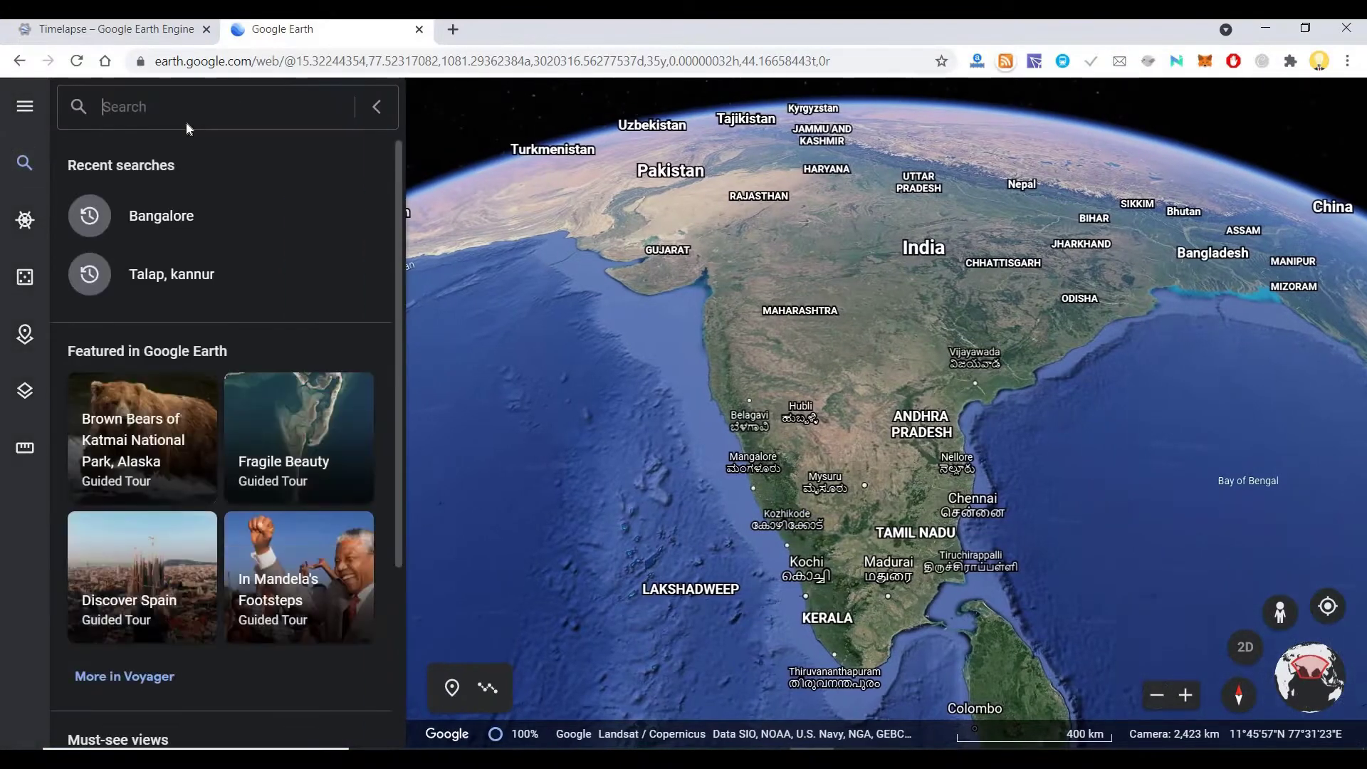
text(Bangalore)
key(Return)
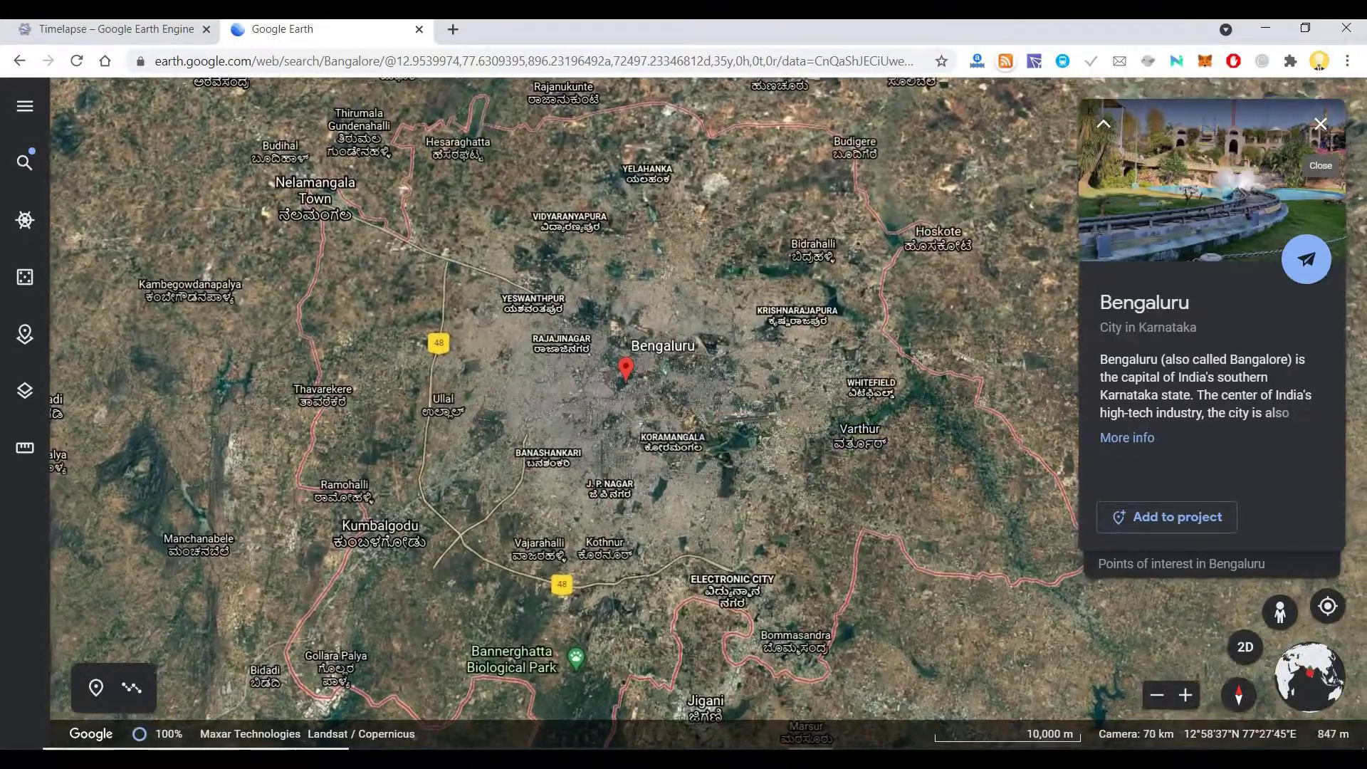
Switch to 2D and zoom in on the open grounds by Mahadeshwara Swamy Temple.
click(1245, 646)
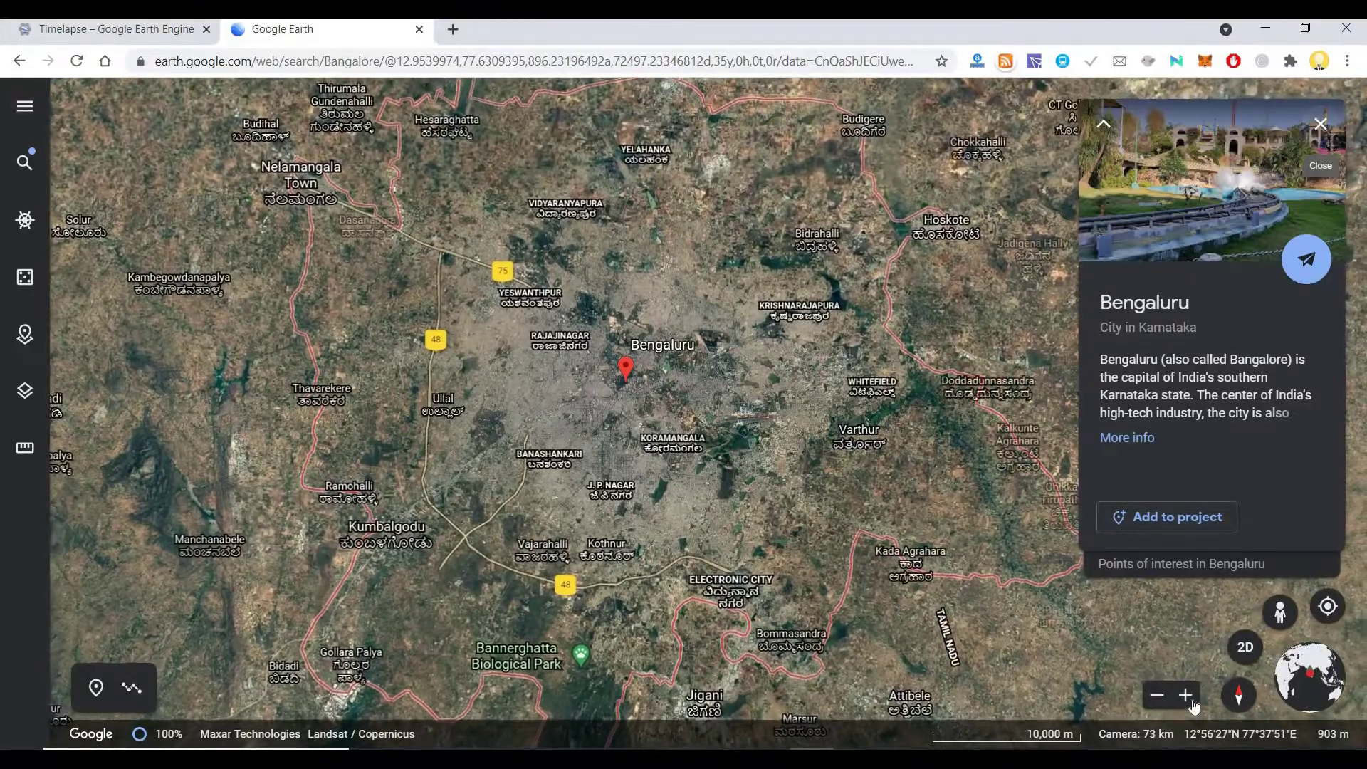
click(1192, 703)
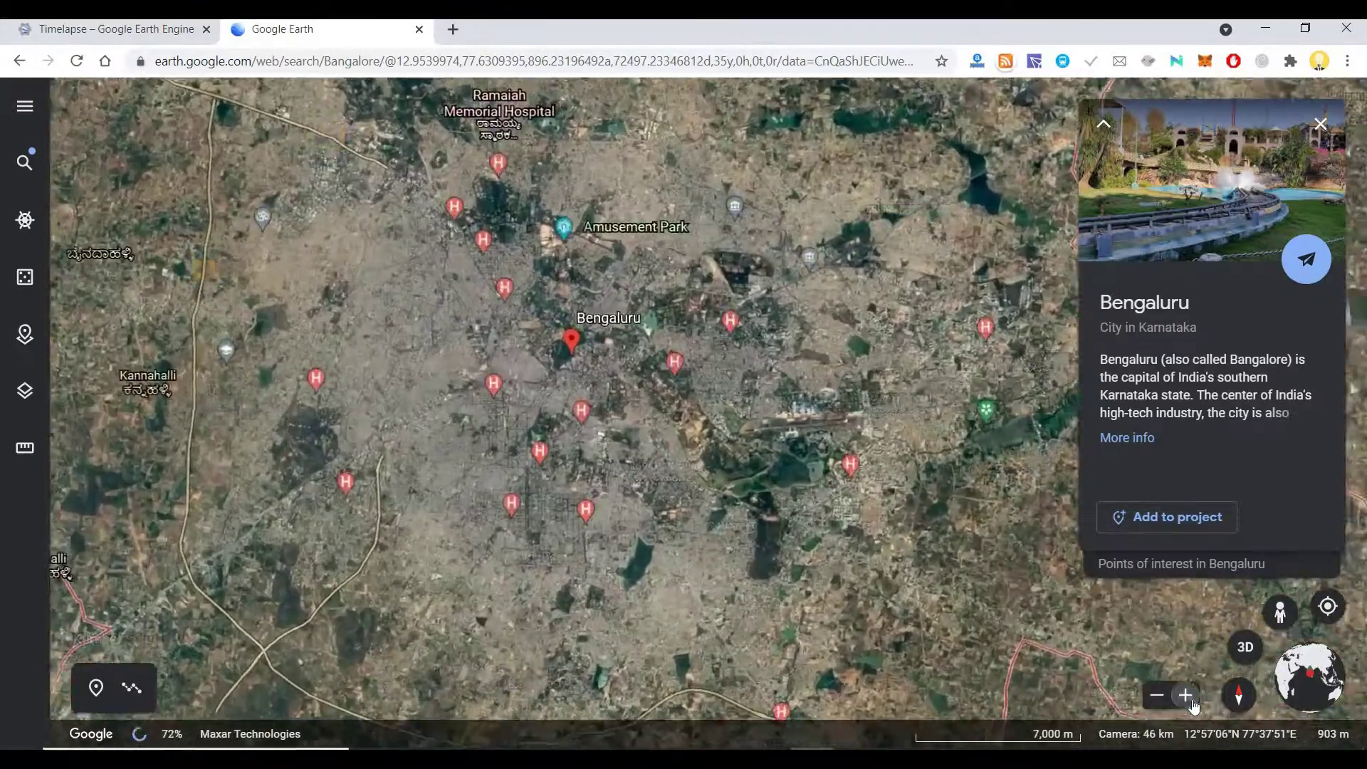
click(1186, 695)
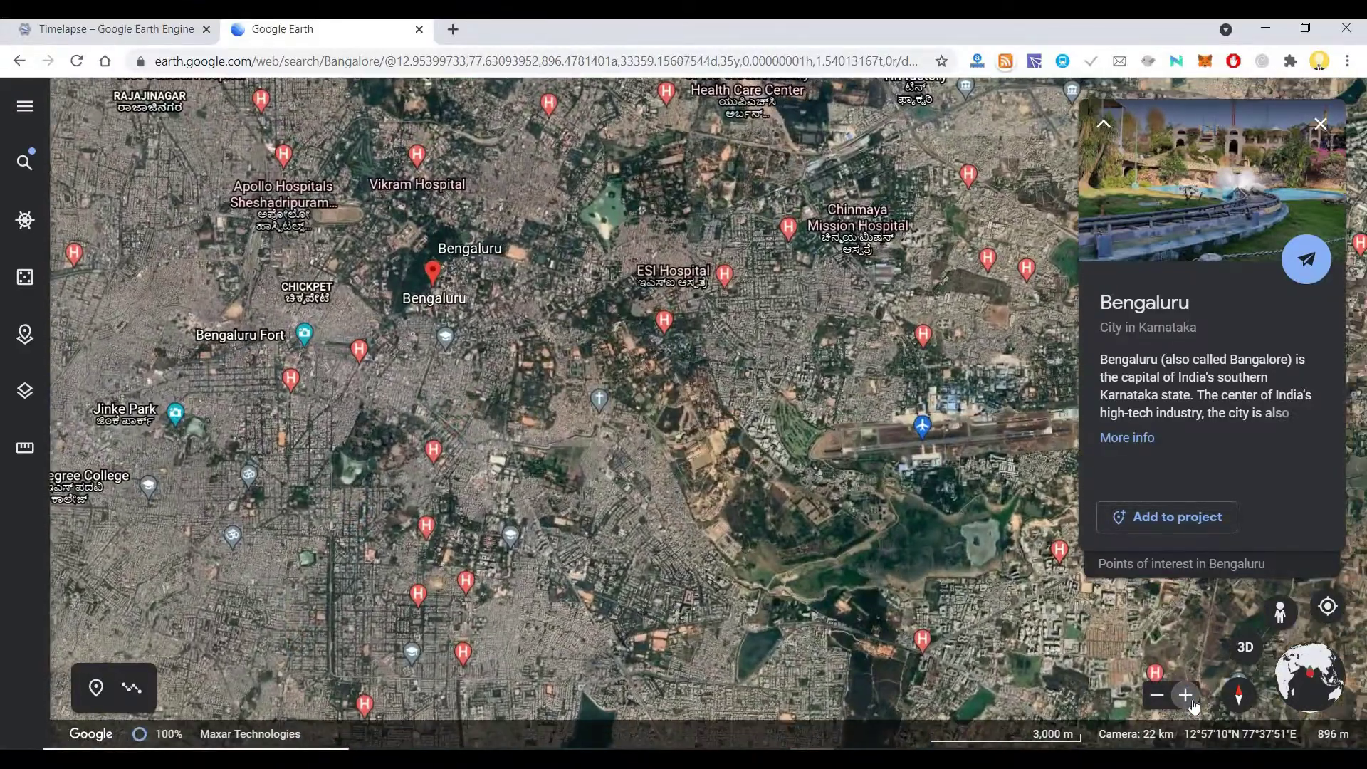
click(1194, 702)
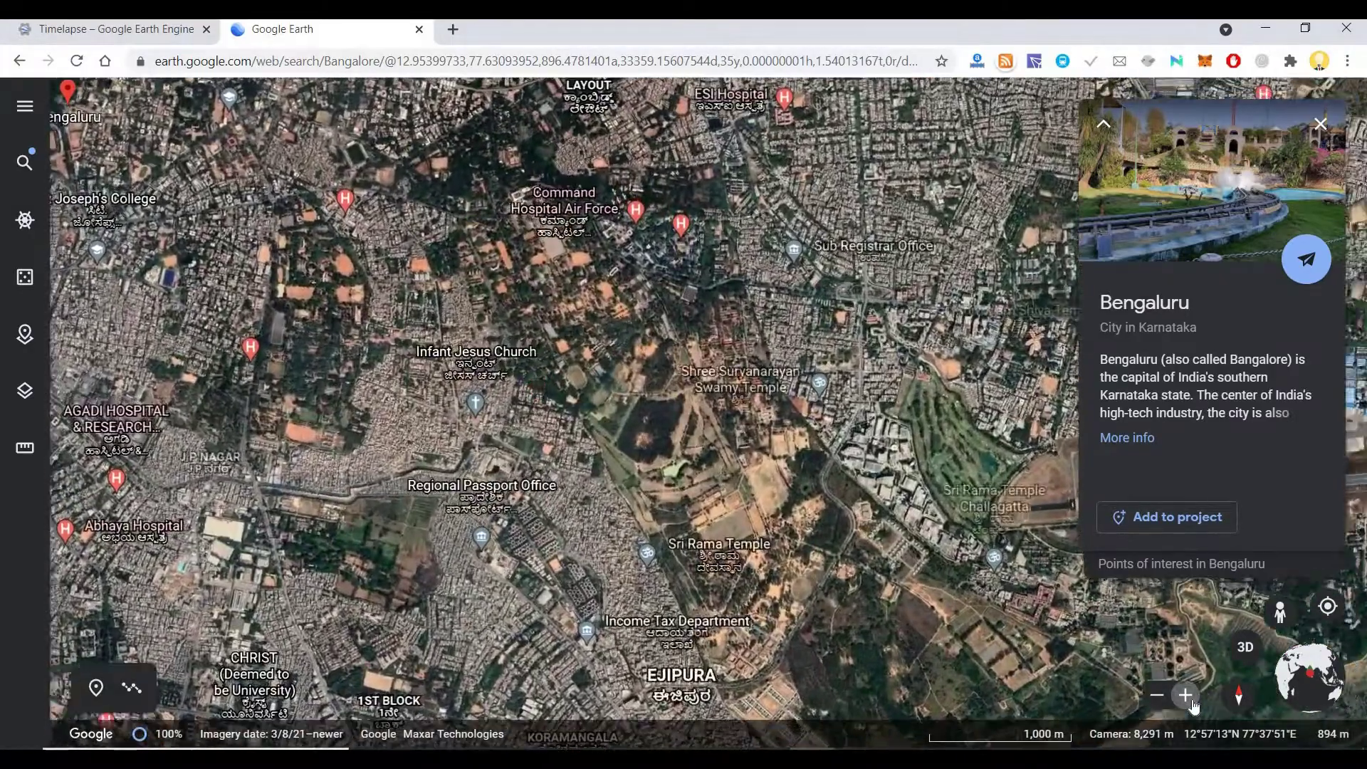
click(1193, 701)
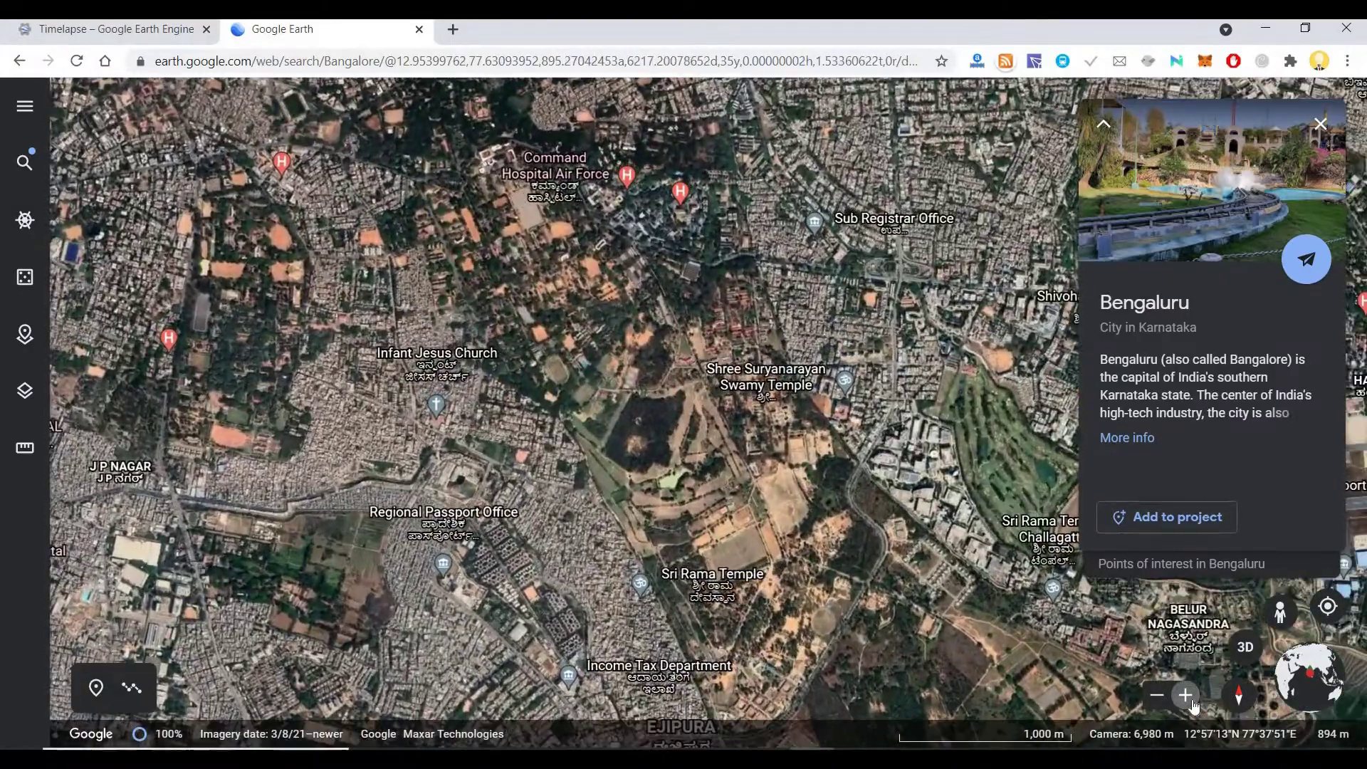
click(1194, 703)
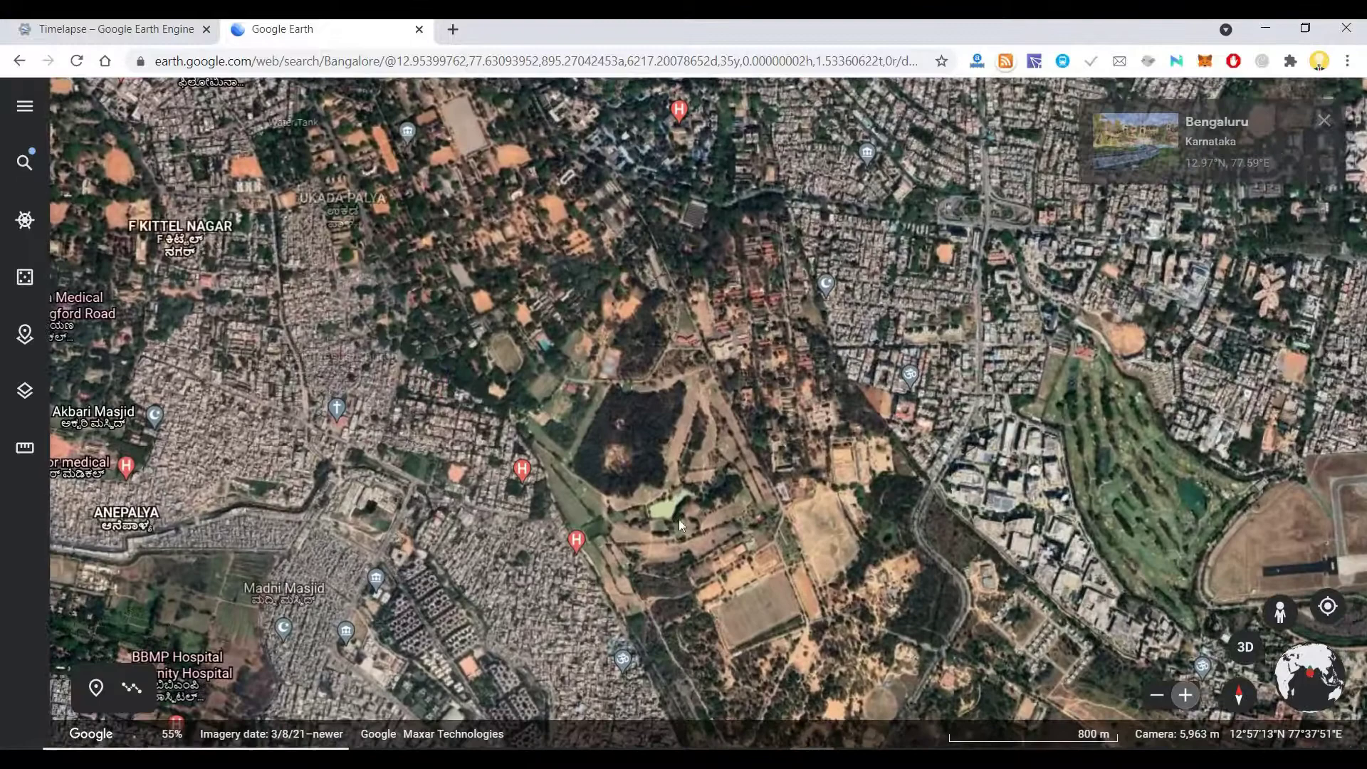
scroll(680, 525, up, 2)
drag(1071, 576, 919, 413)
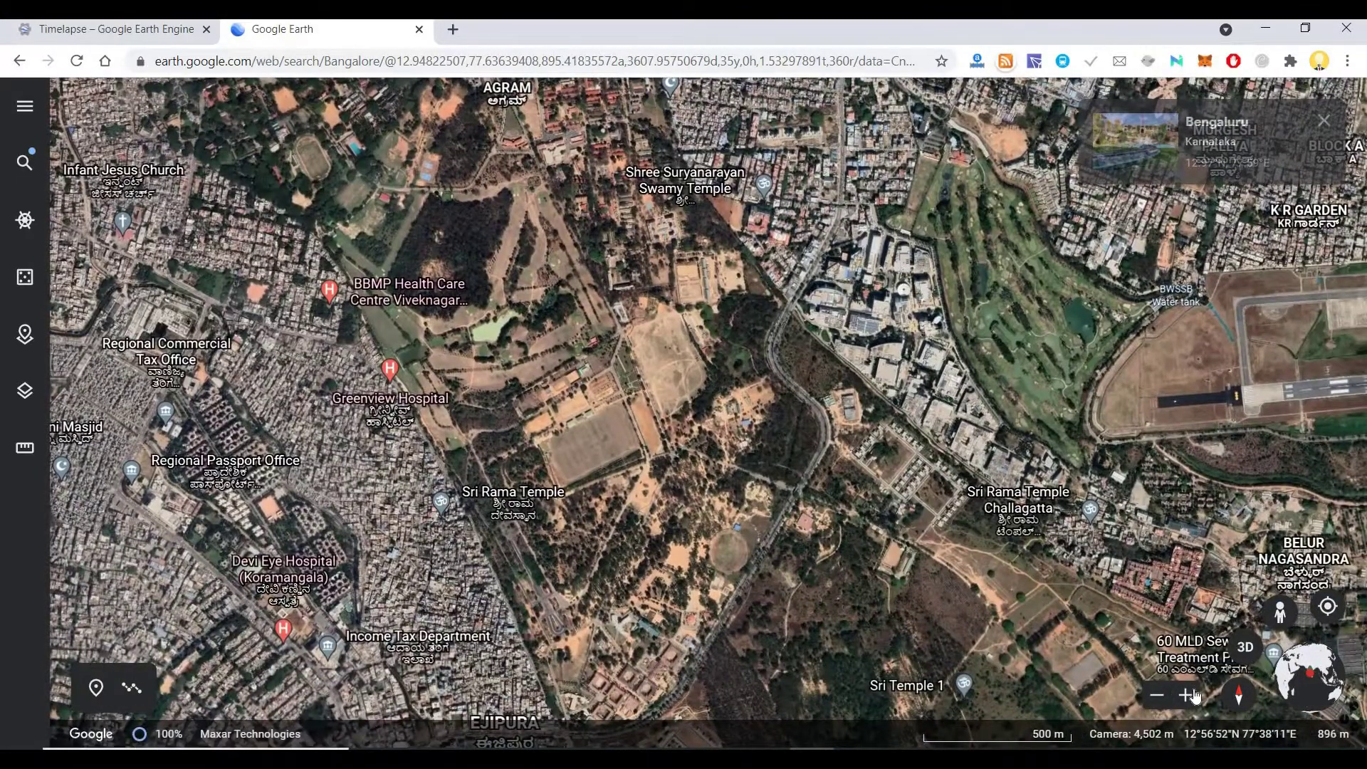
click(1196, 698)
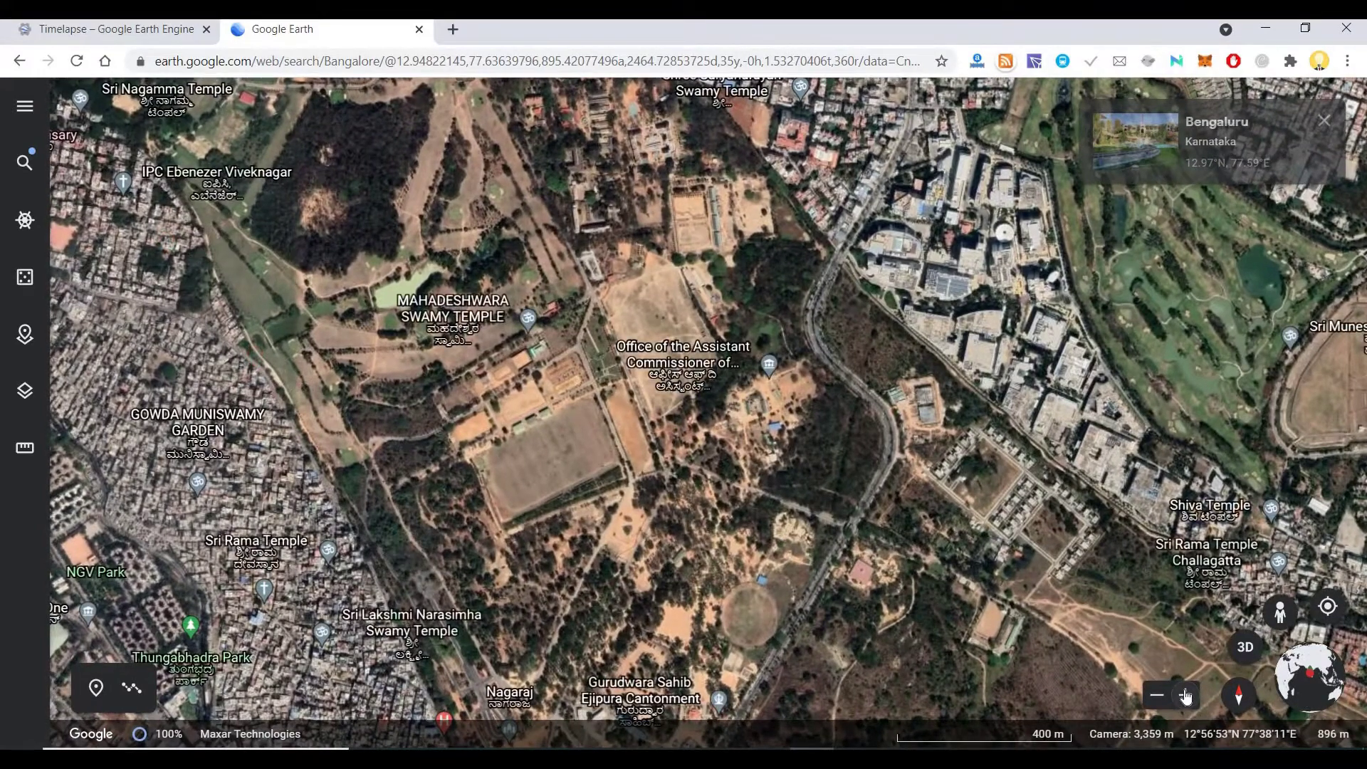
click(1185, 697)
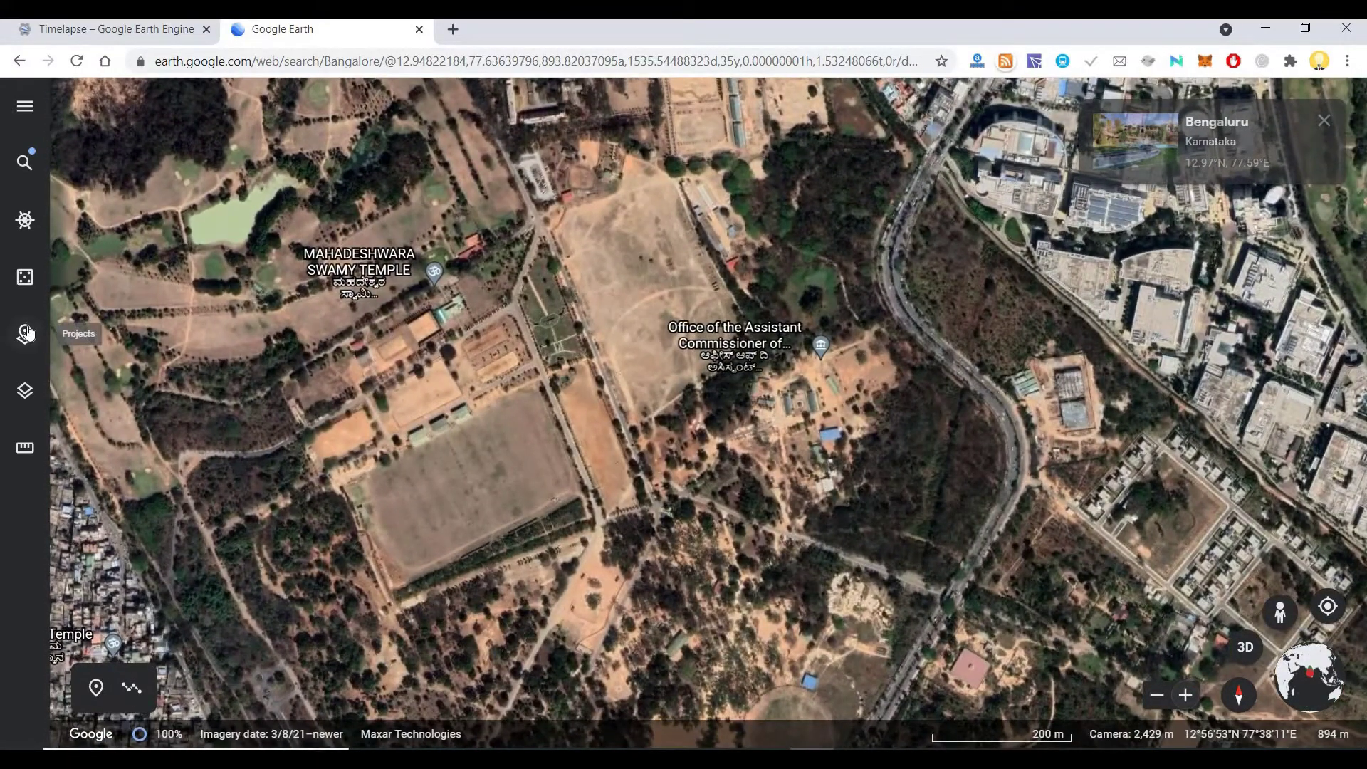
Create a new project titled 'Options for the client'.
click(26, 333)
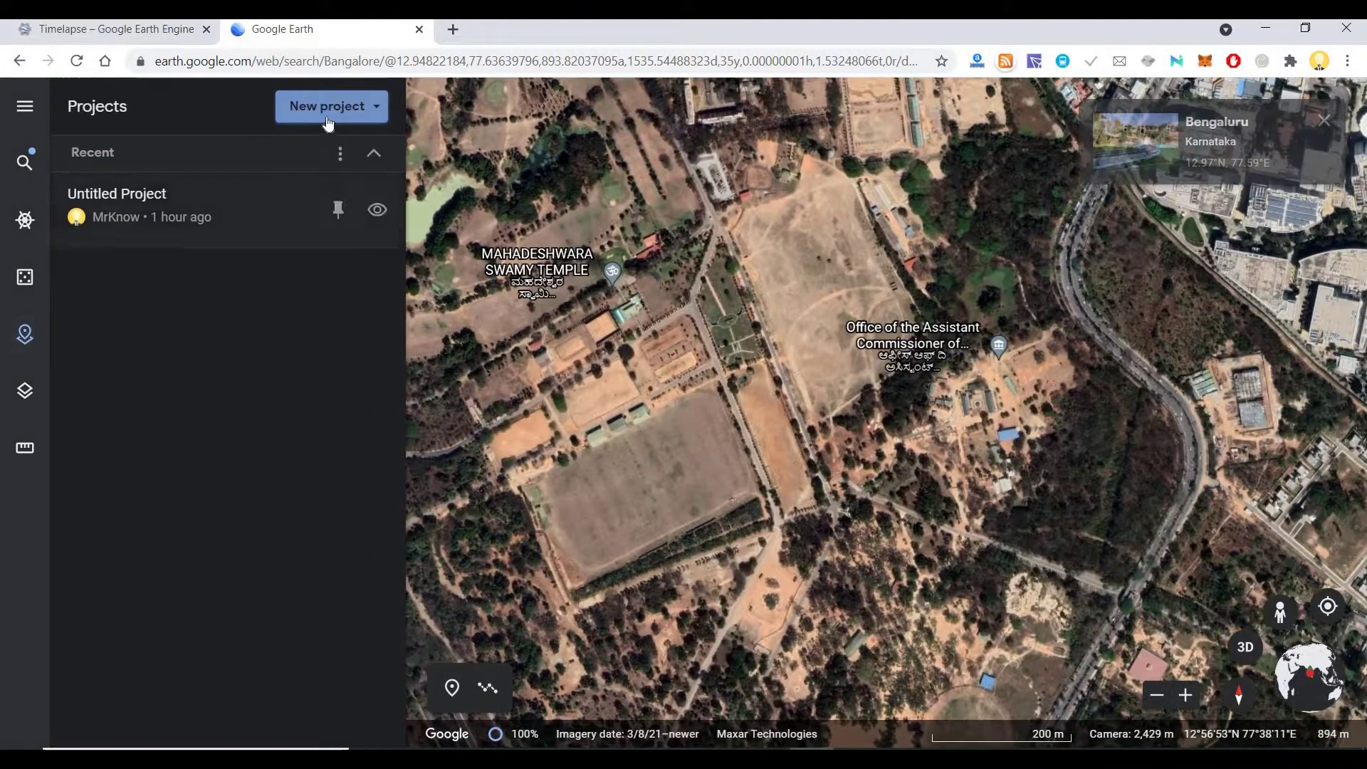
click(323, 113)
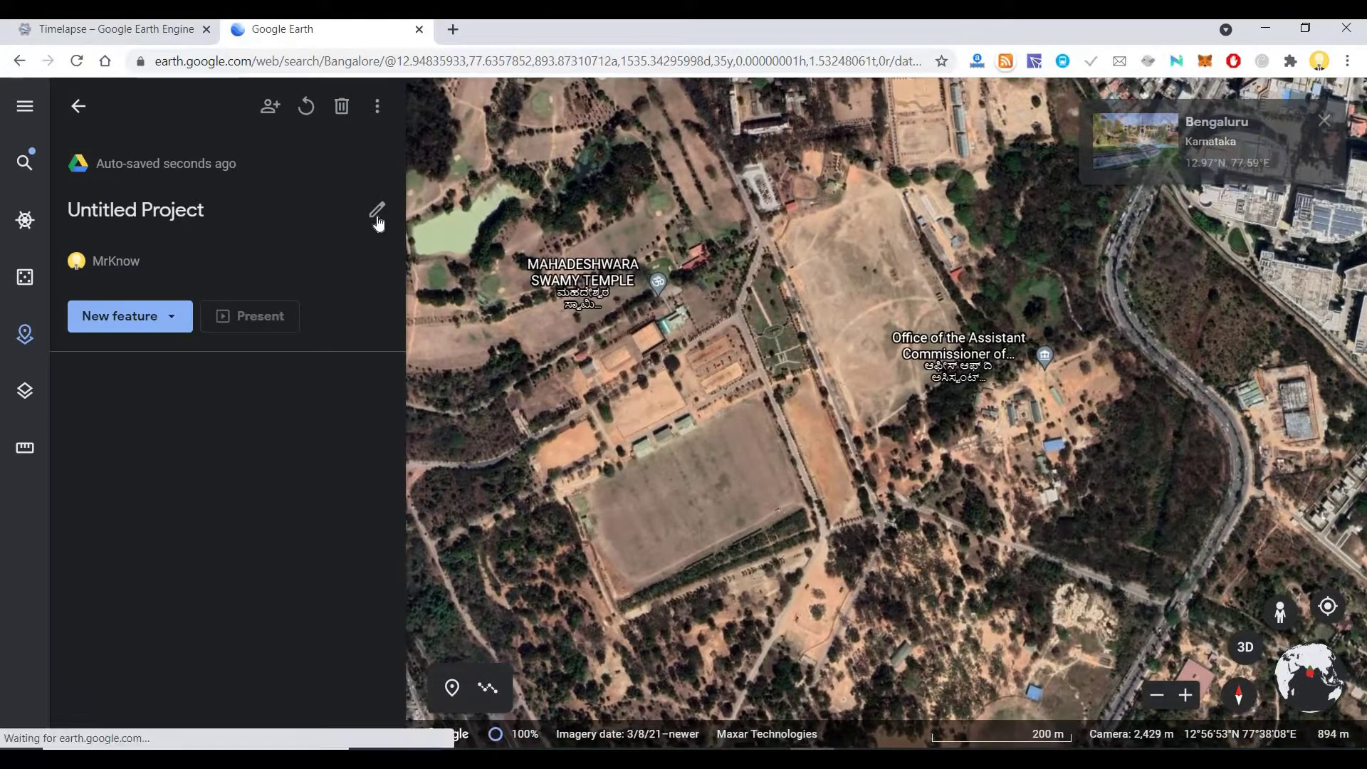
click(230, 234)
text(Options for the client)
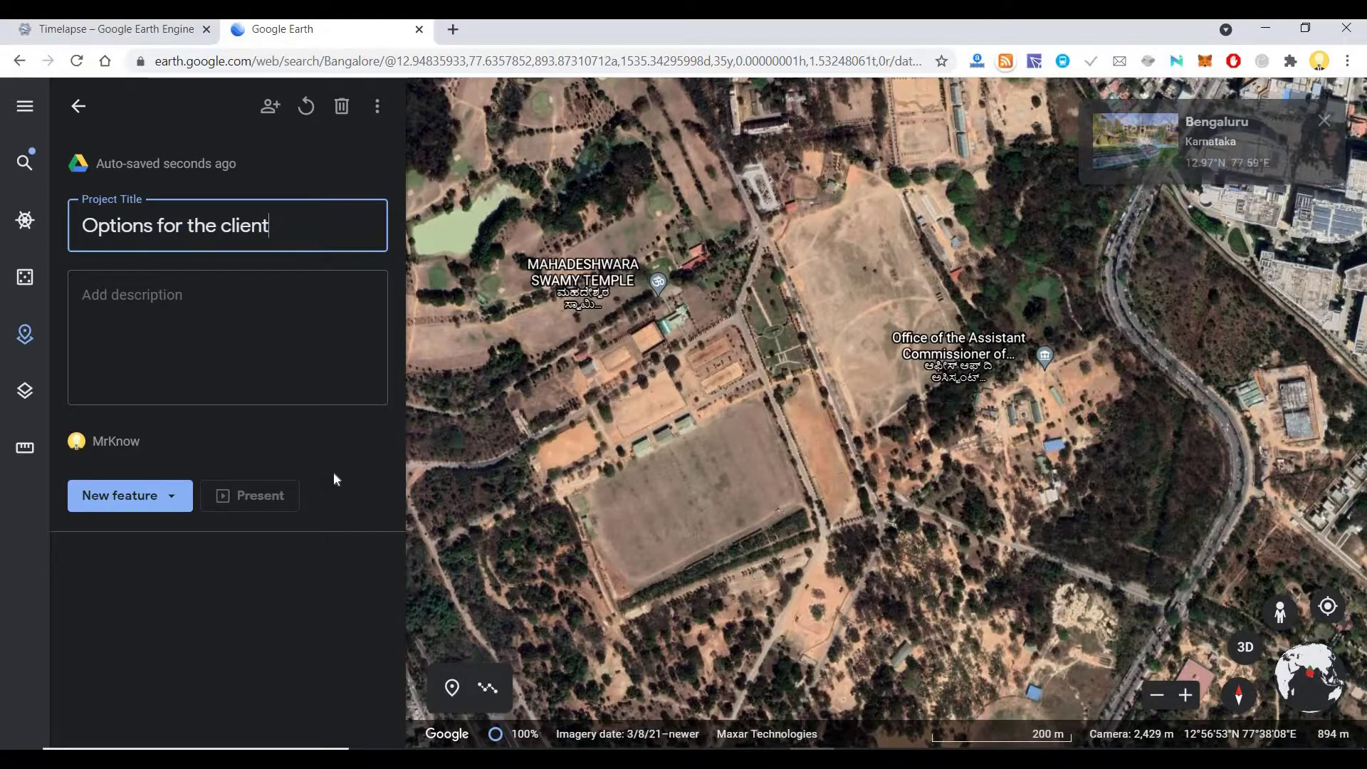
click(333, 471)
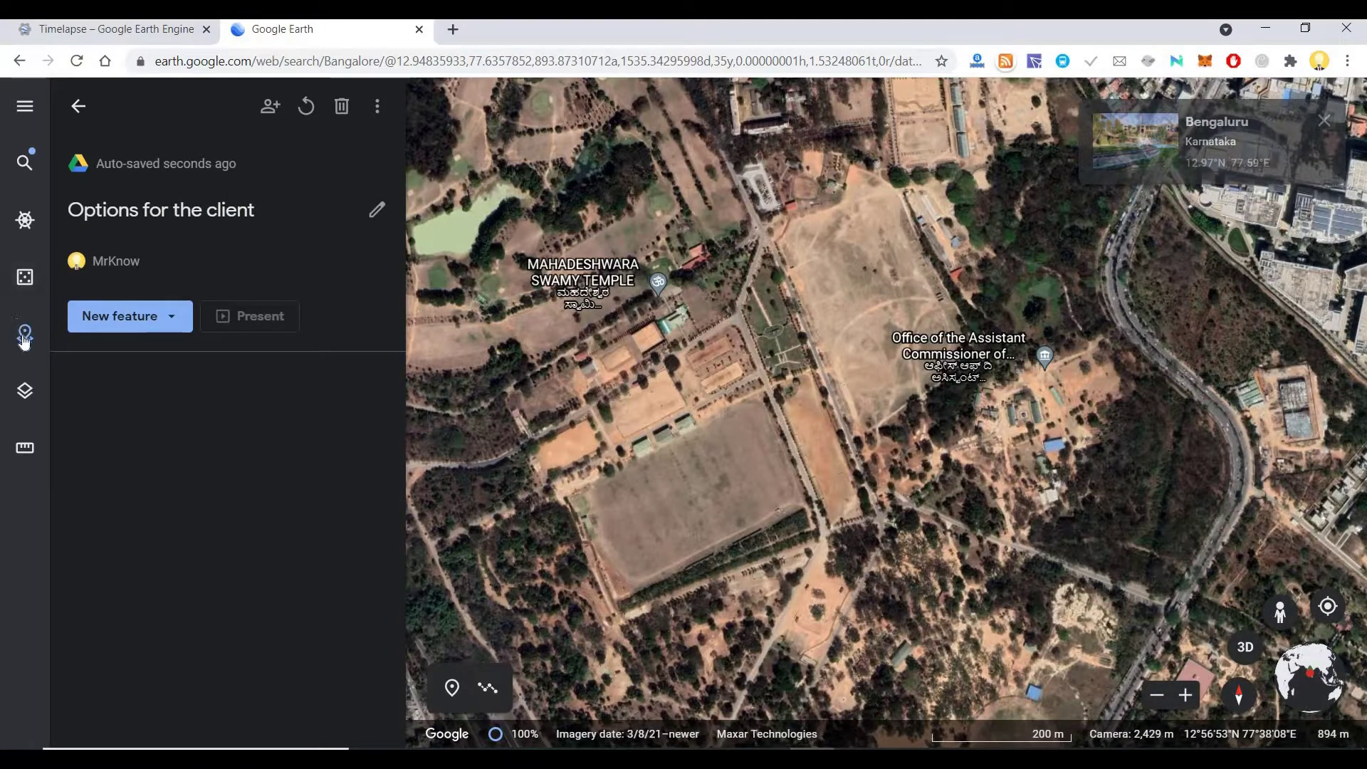
Draw a closed polygon on the field's west, south and east corners, saved as 'option 1'.
click(162, 318)
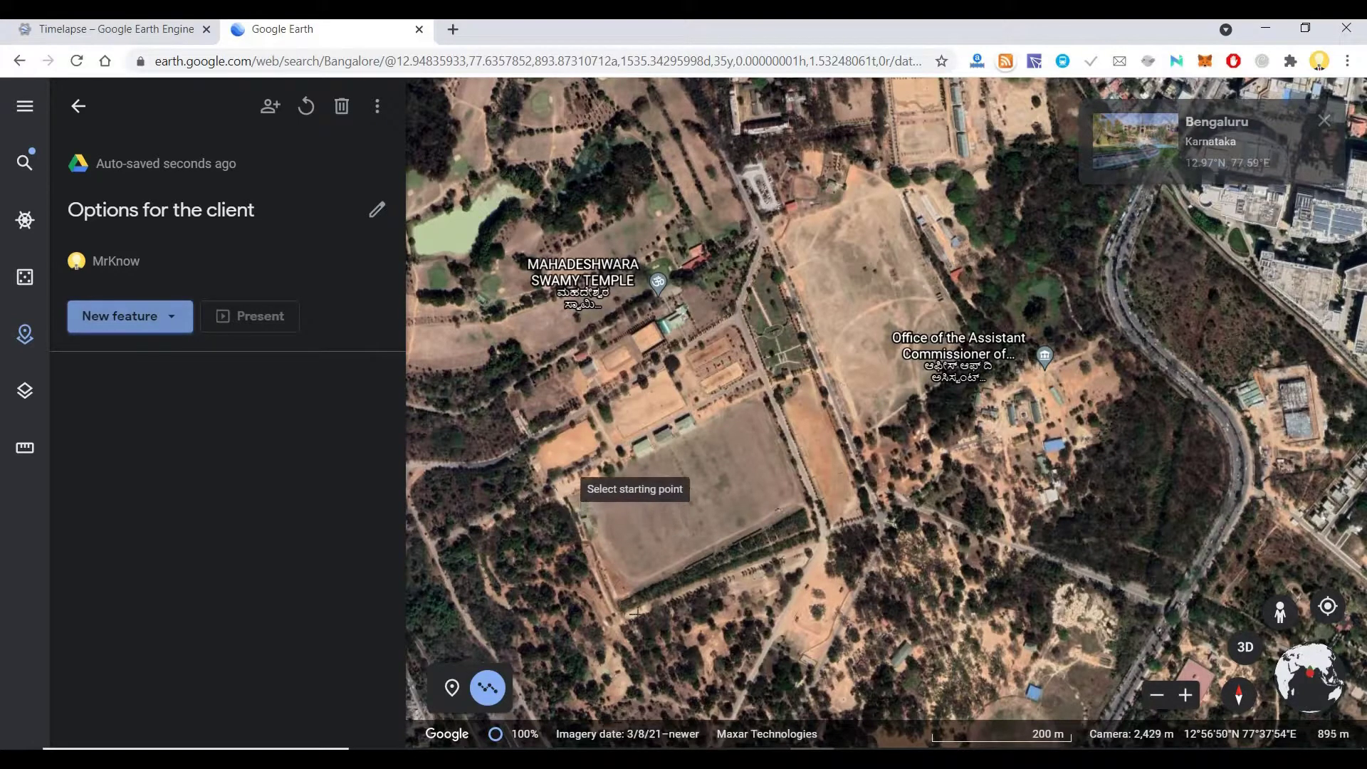
click(558, 492)
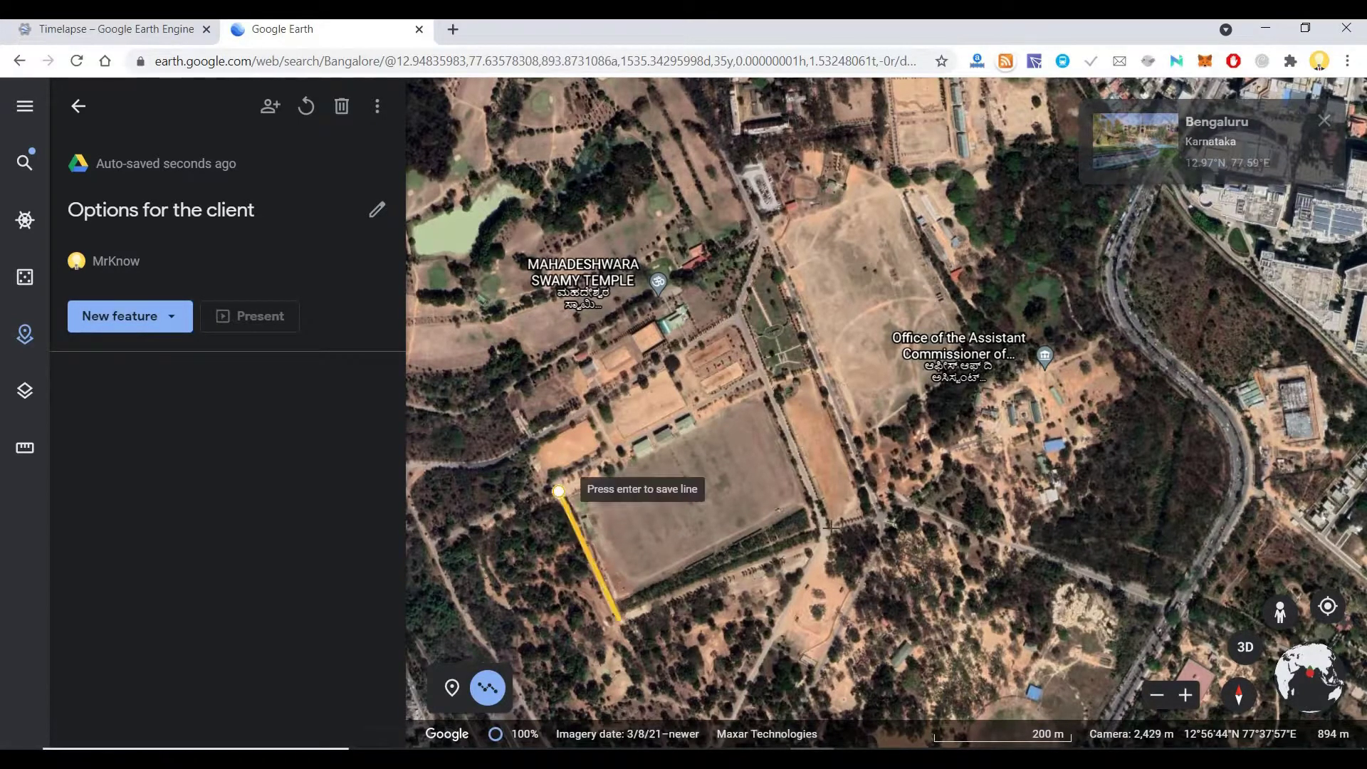
click(620, 621)
click(830, 528)
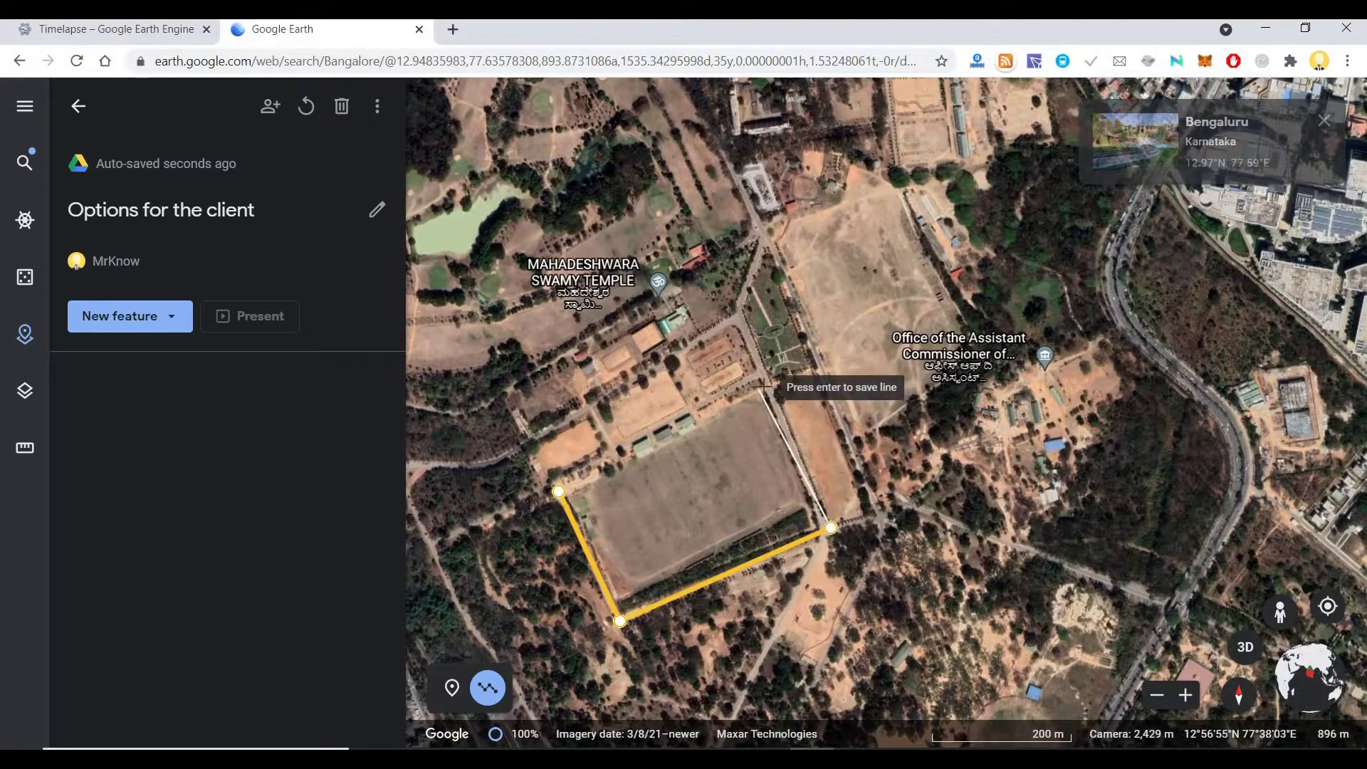
click(559, 492)
text(option 1)
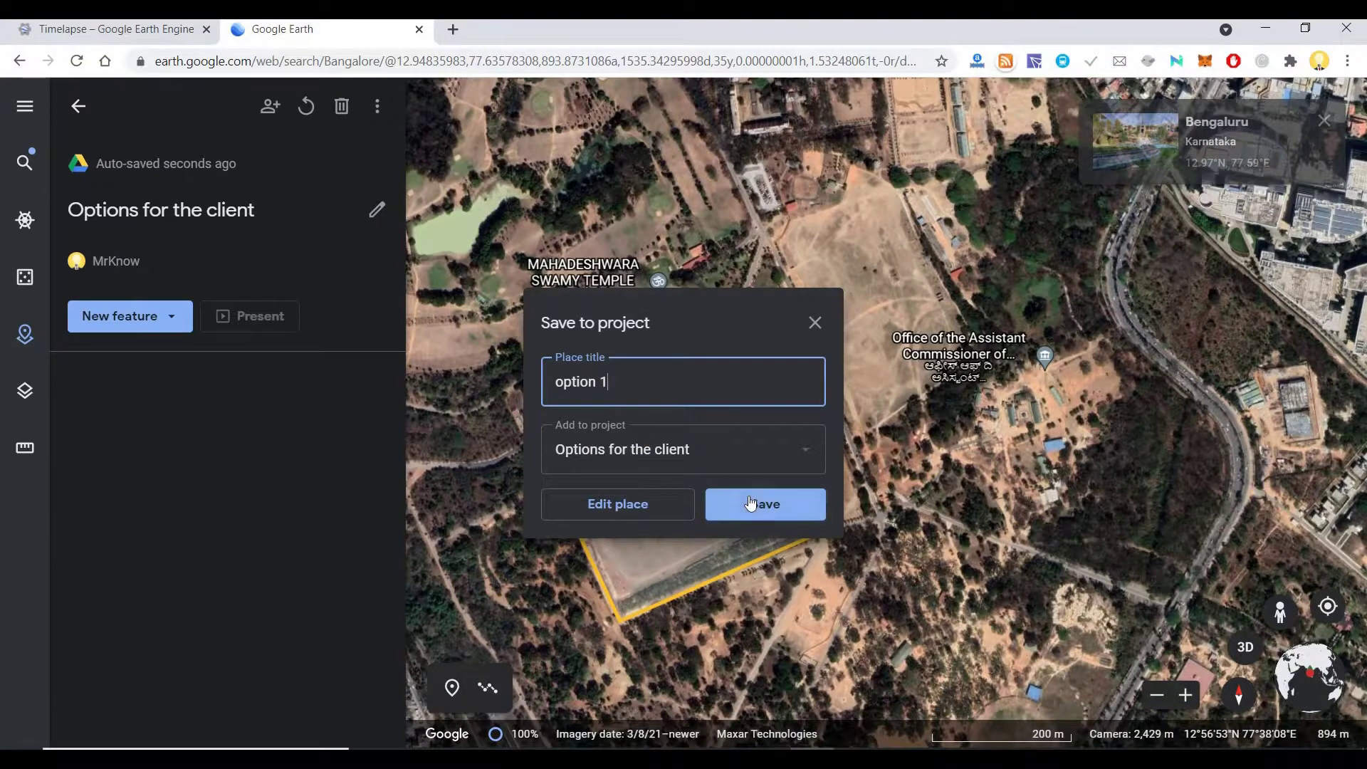
key(Return)
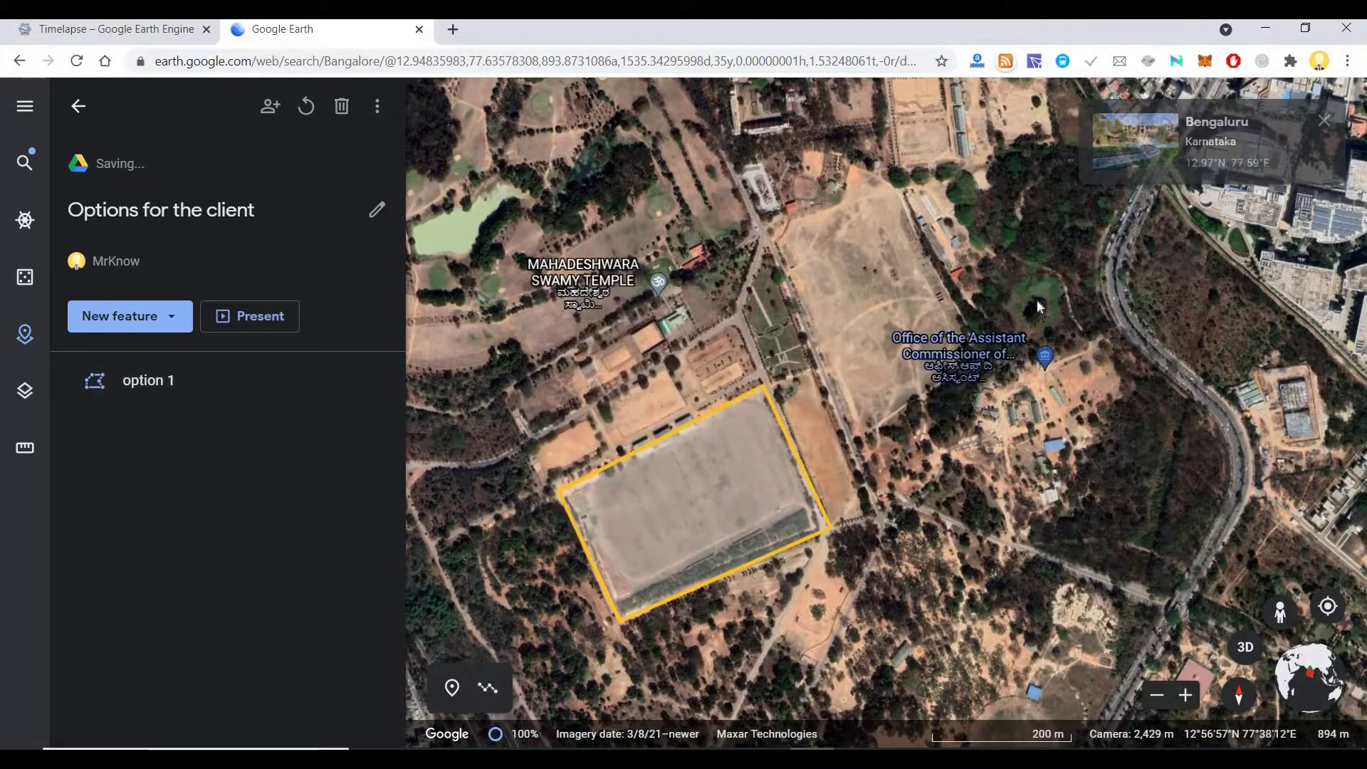
Search for Coimbatore and zoom in toward the city.
click(23, 165)
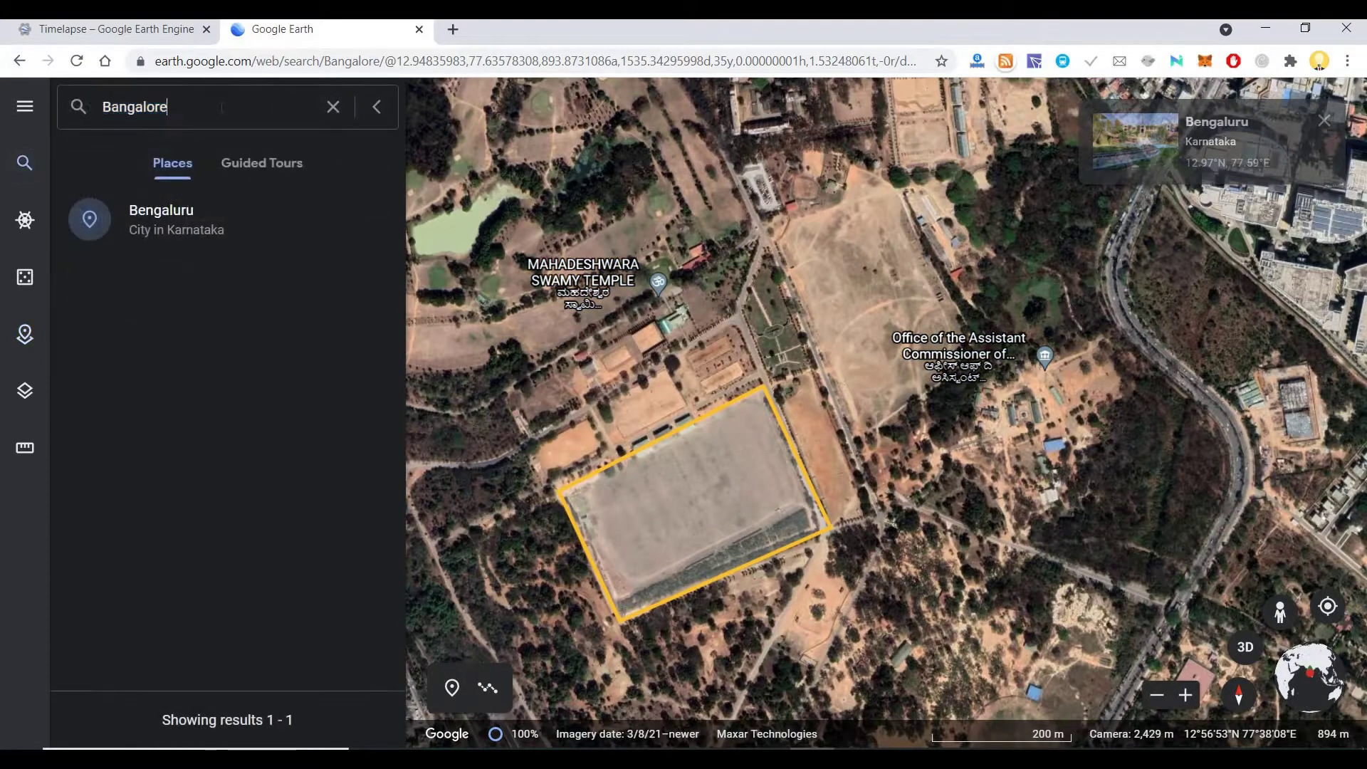
text(C)
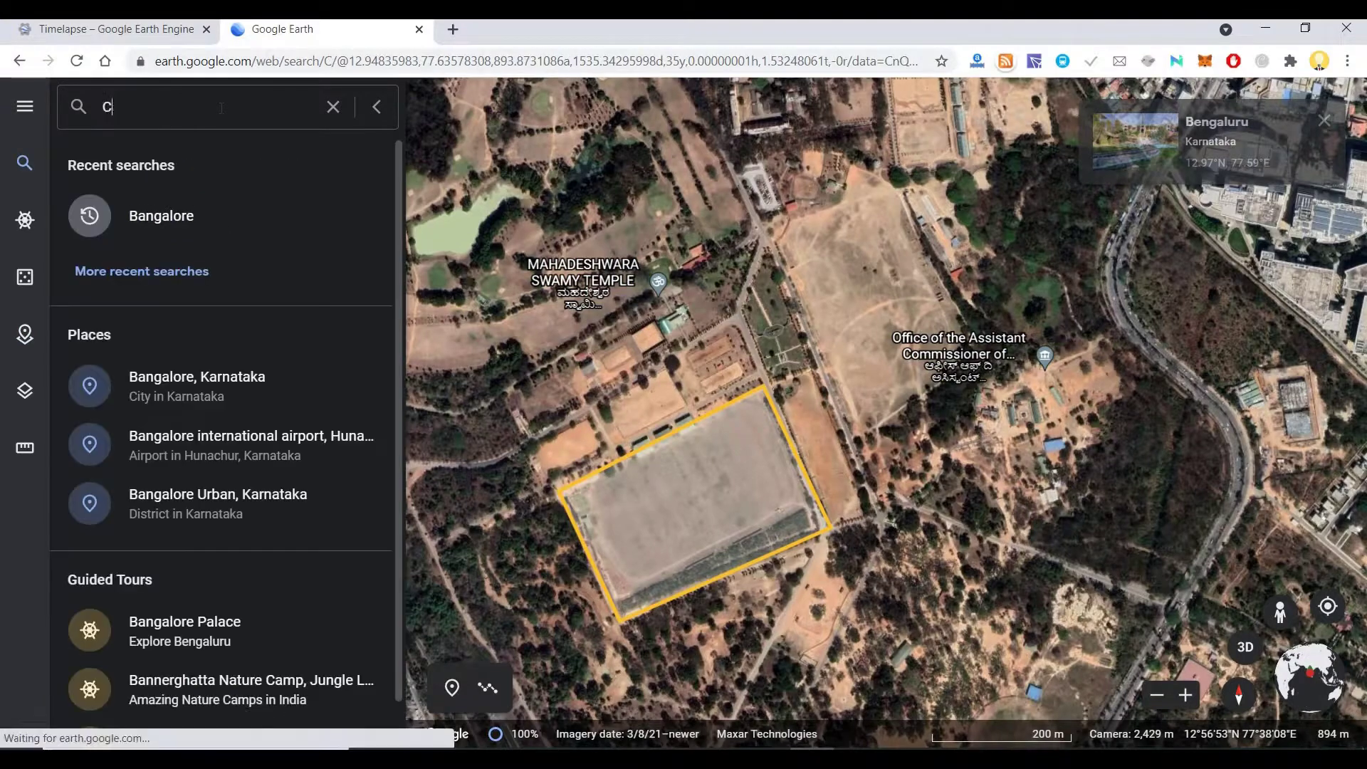
text(oimbatore)
key(Return)
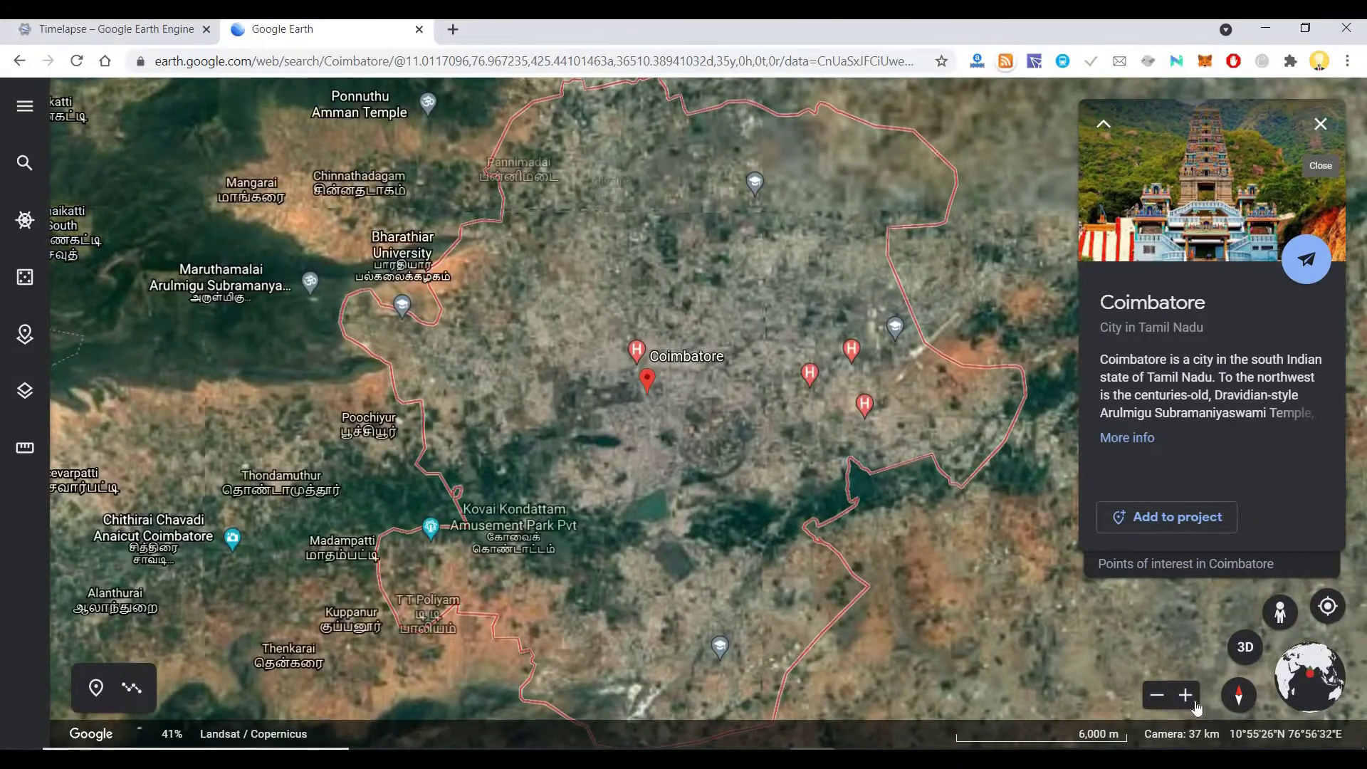
click(1193, 704)
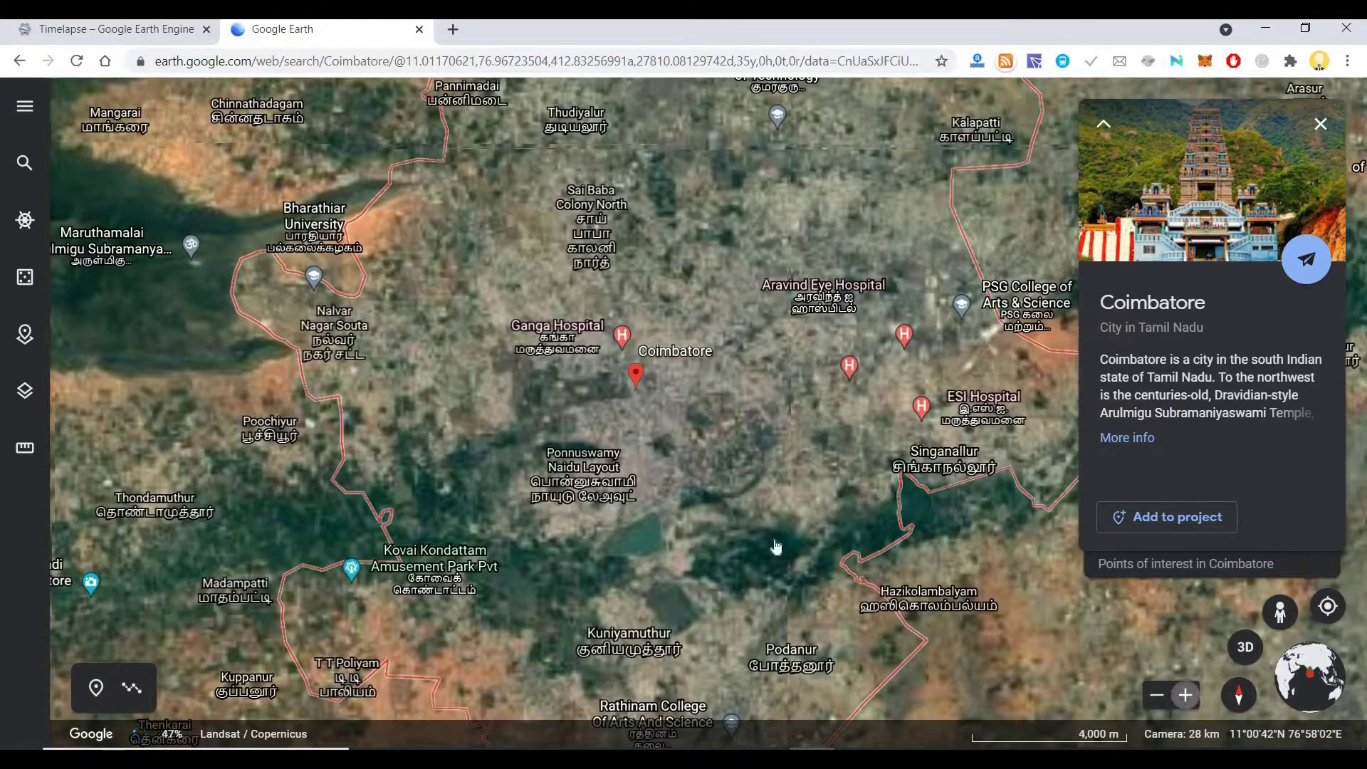
click(1185, 695)
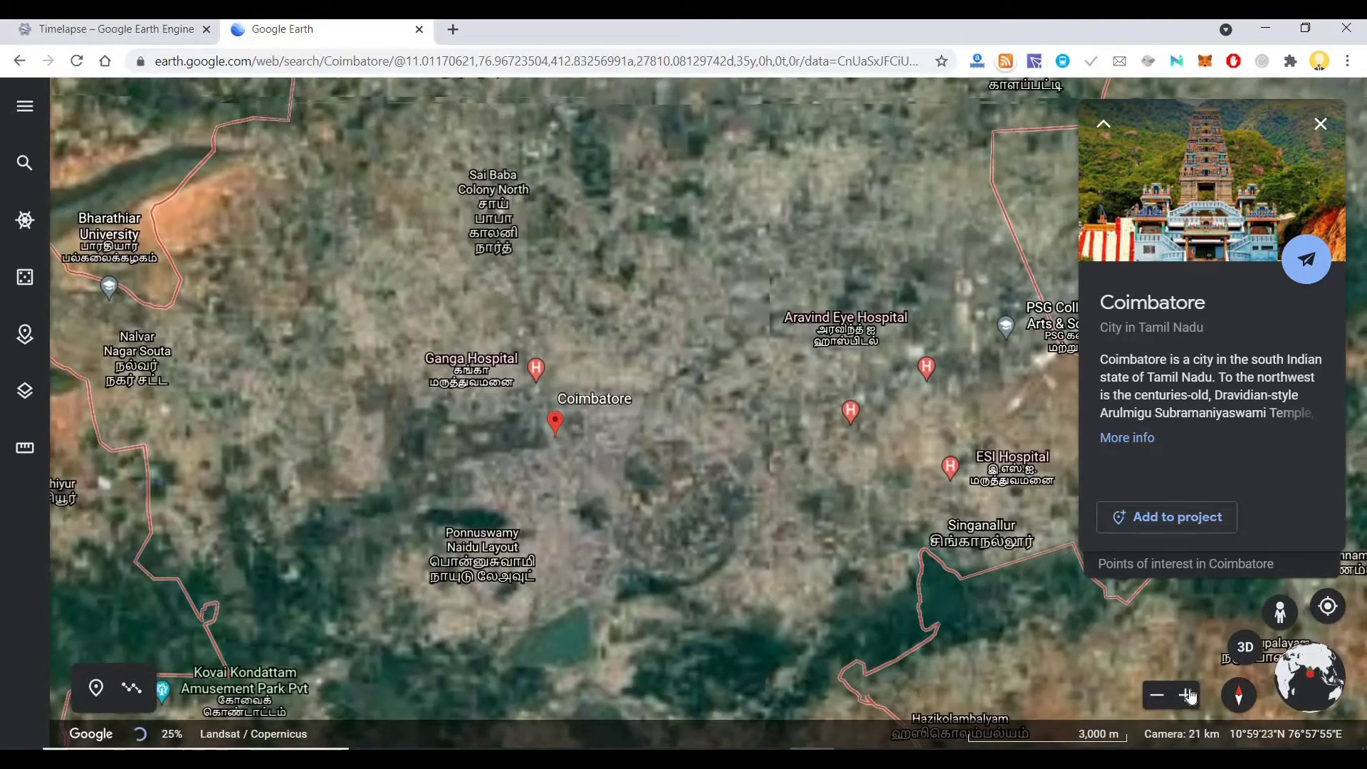
click(1186, 695)
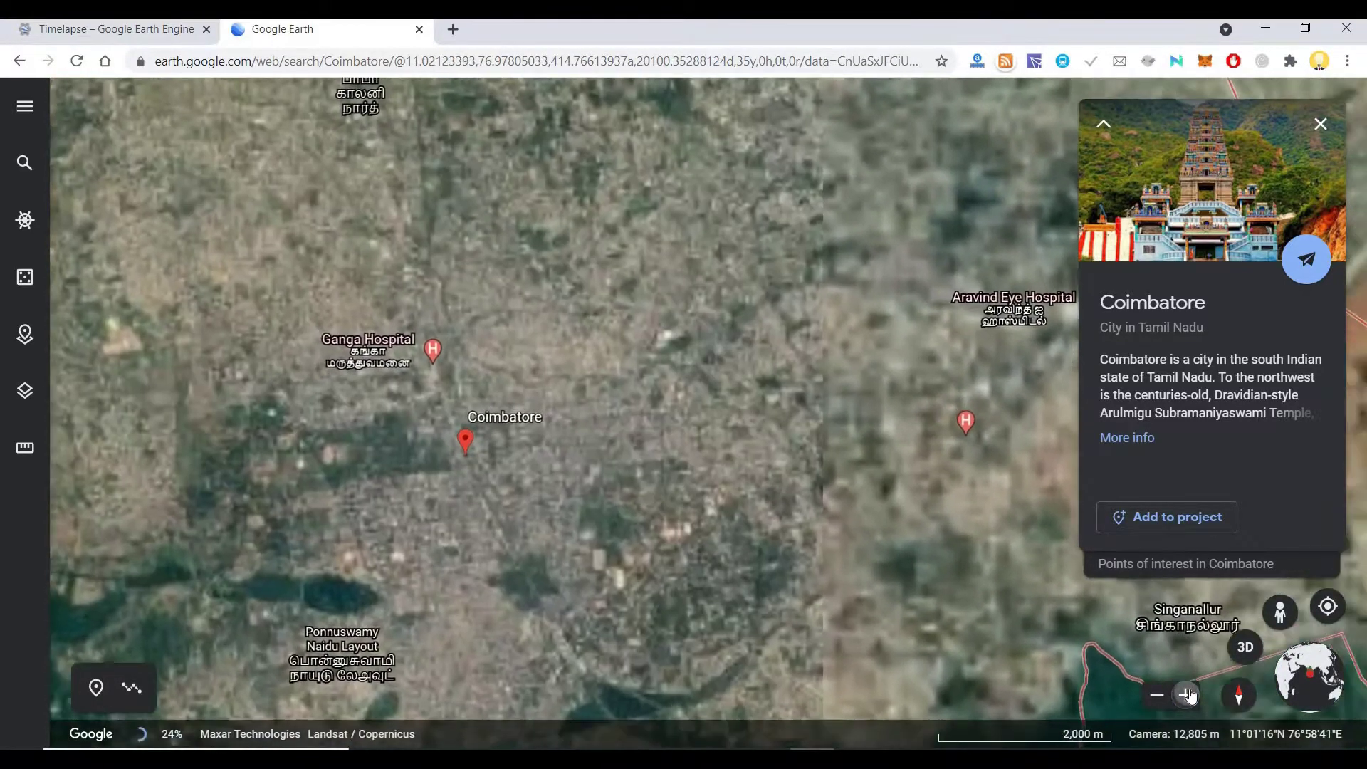
Zoom to street level around Kikani Vidhya Mandir, then reopen 'Options for the client'.
click(1187, 695)
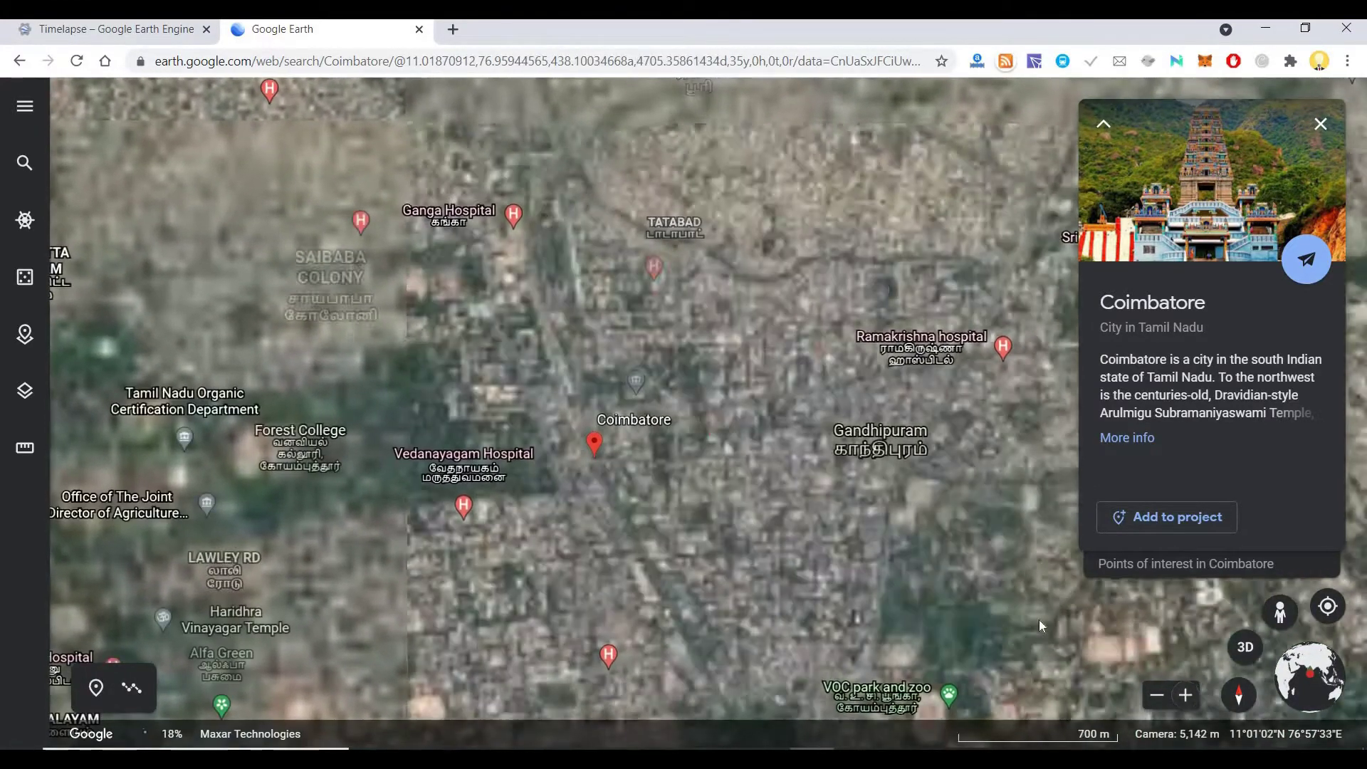
click(1184, 695)
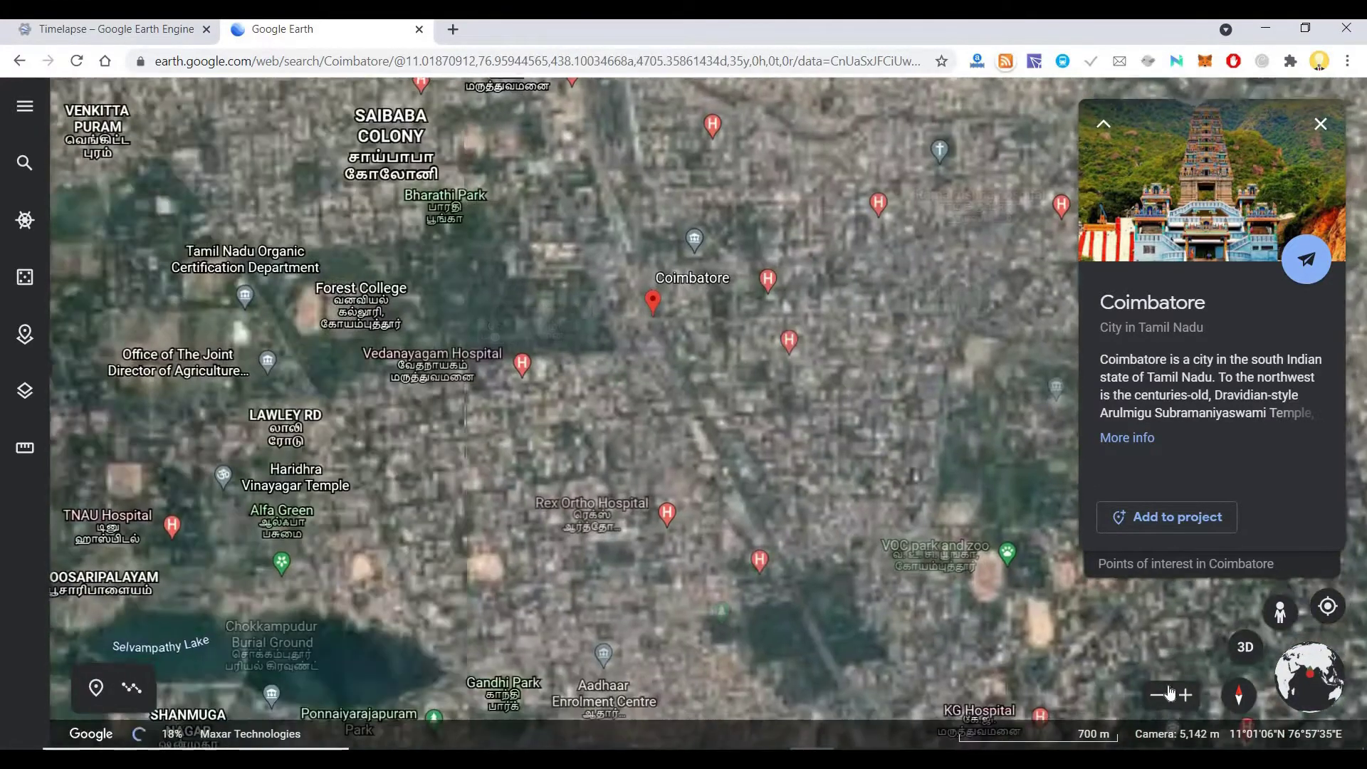
click(1184, 696)
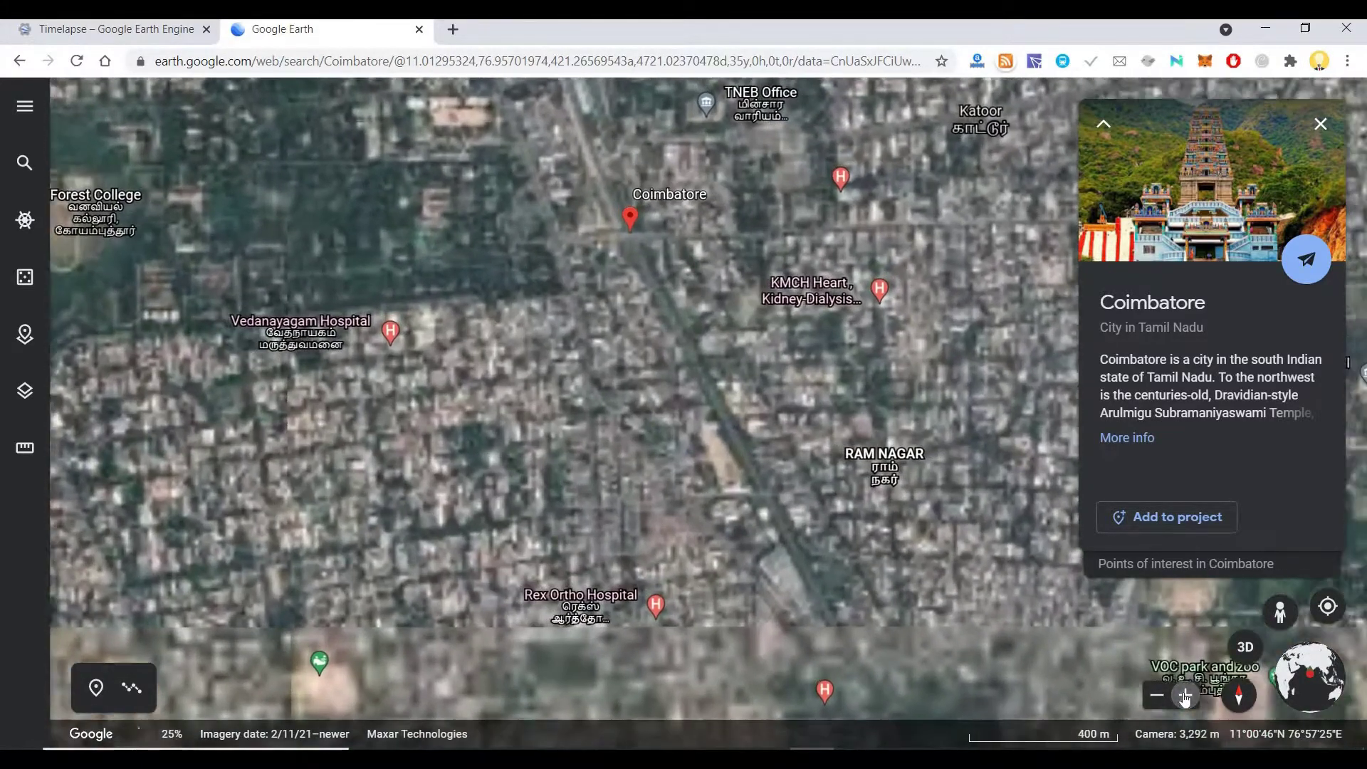
click(1185, 696)
click(1185, 696)
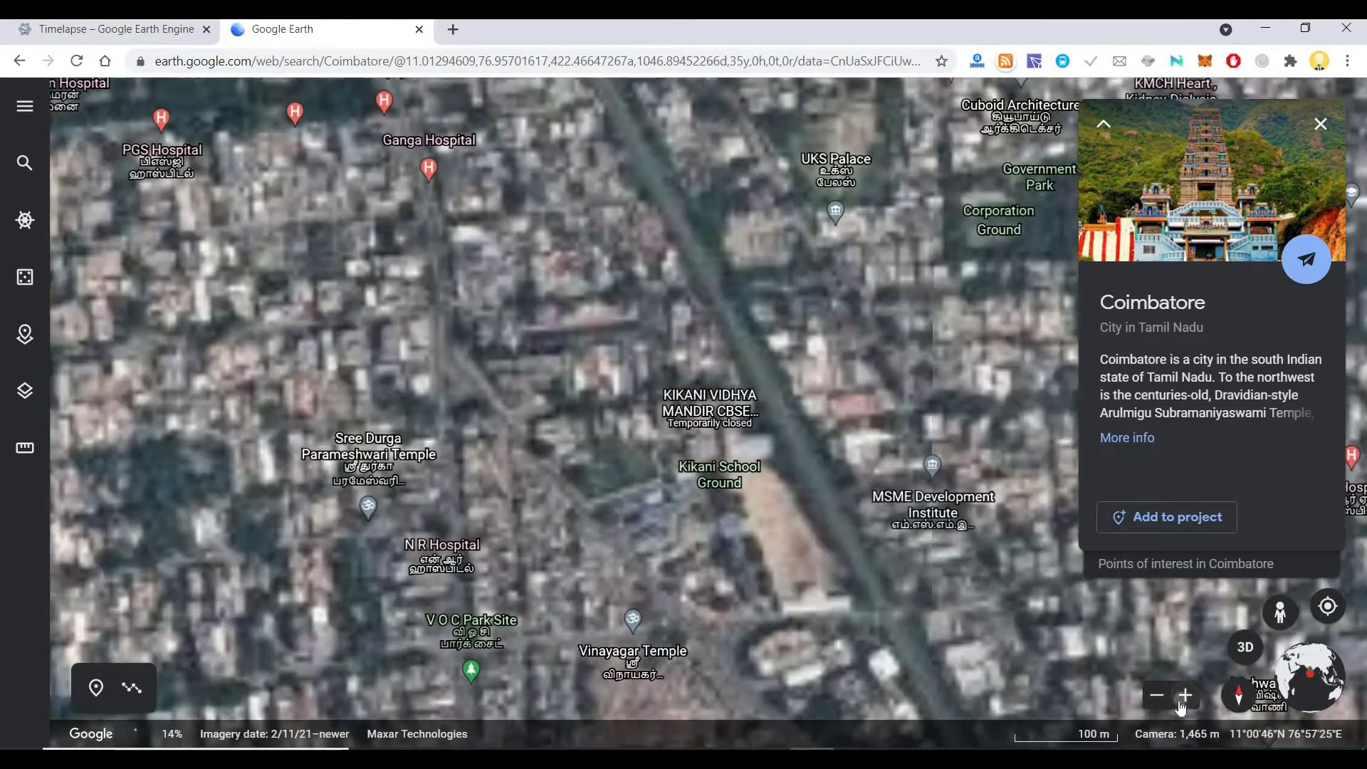
click(1185, 696)
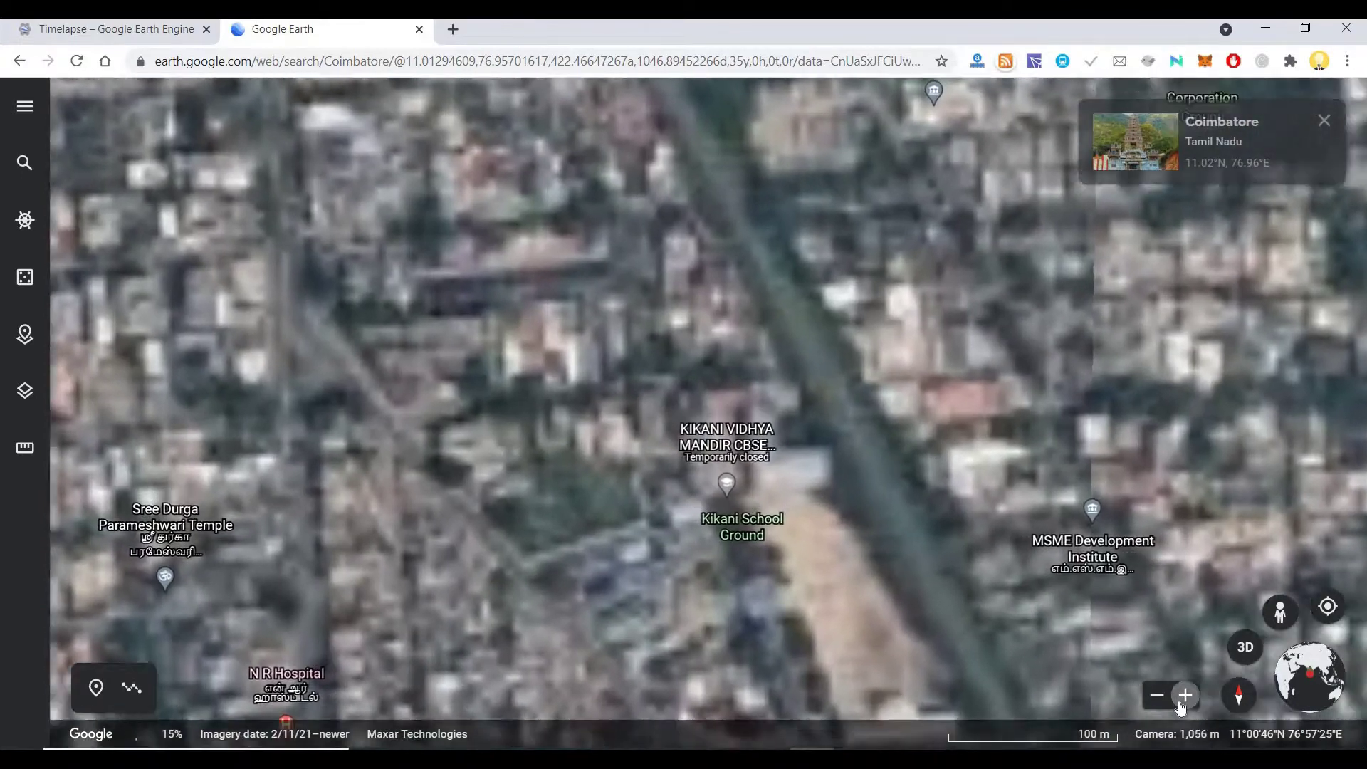
click(1181, 705)
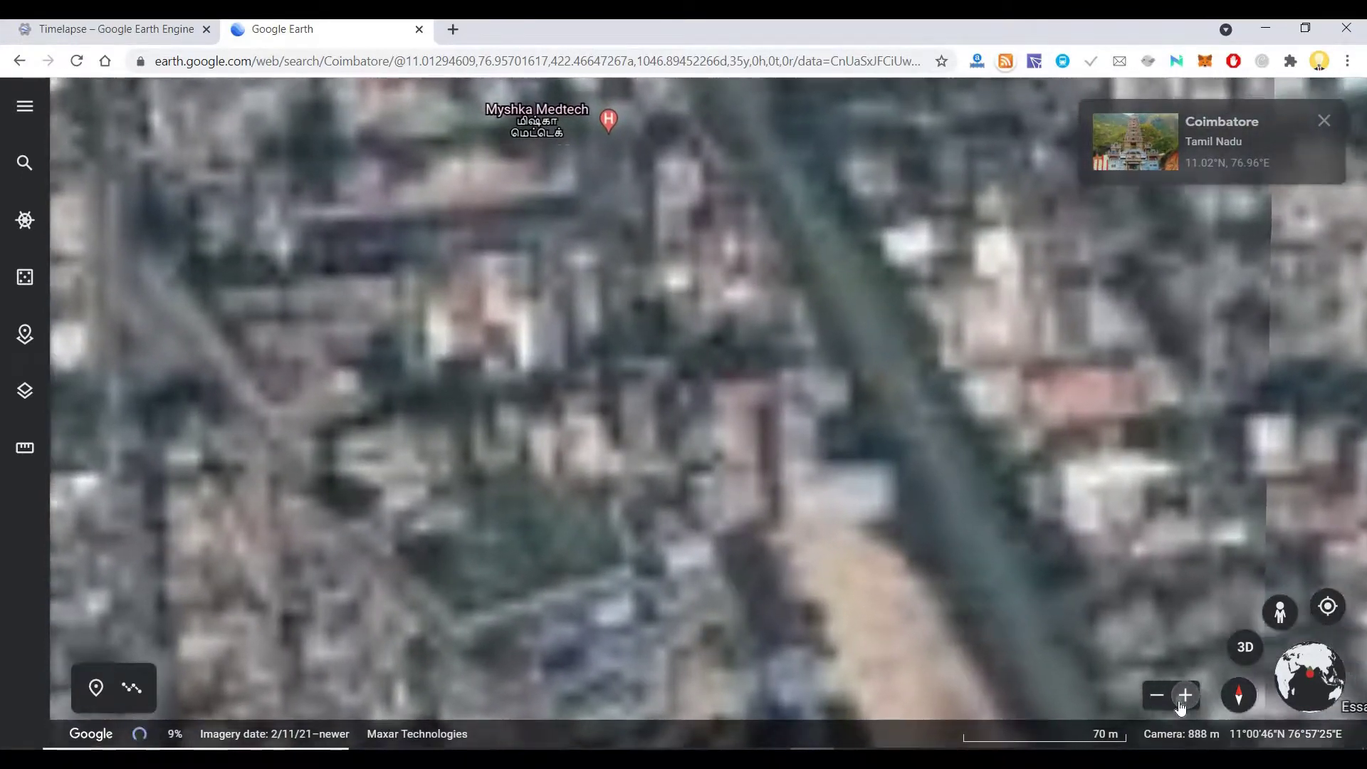
click(1183, 695)
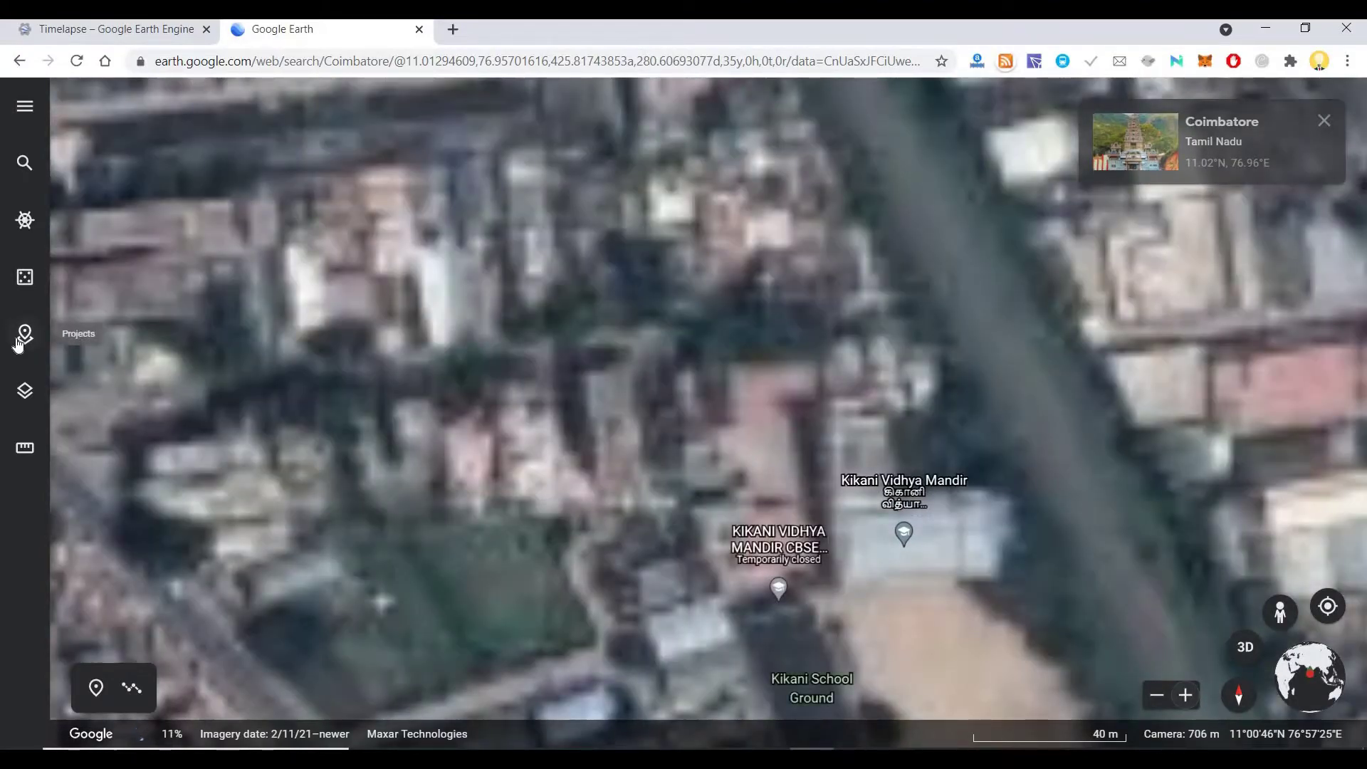
click(20, 342)
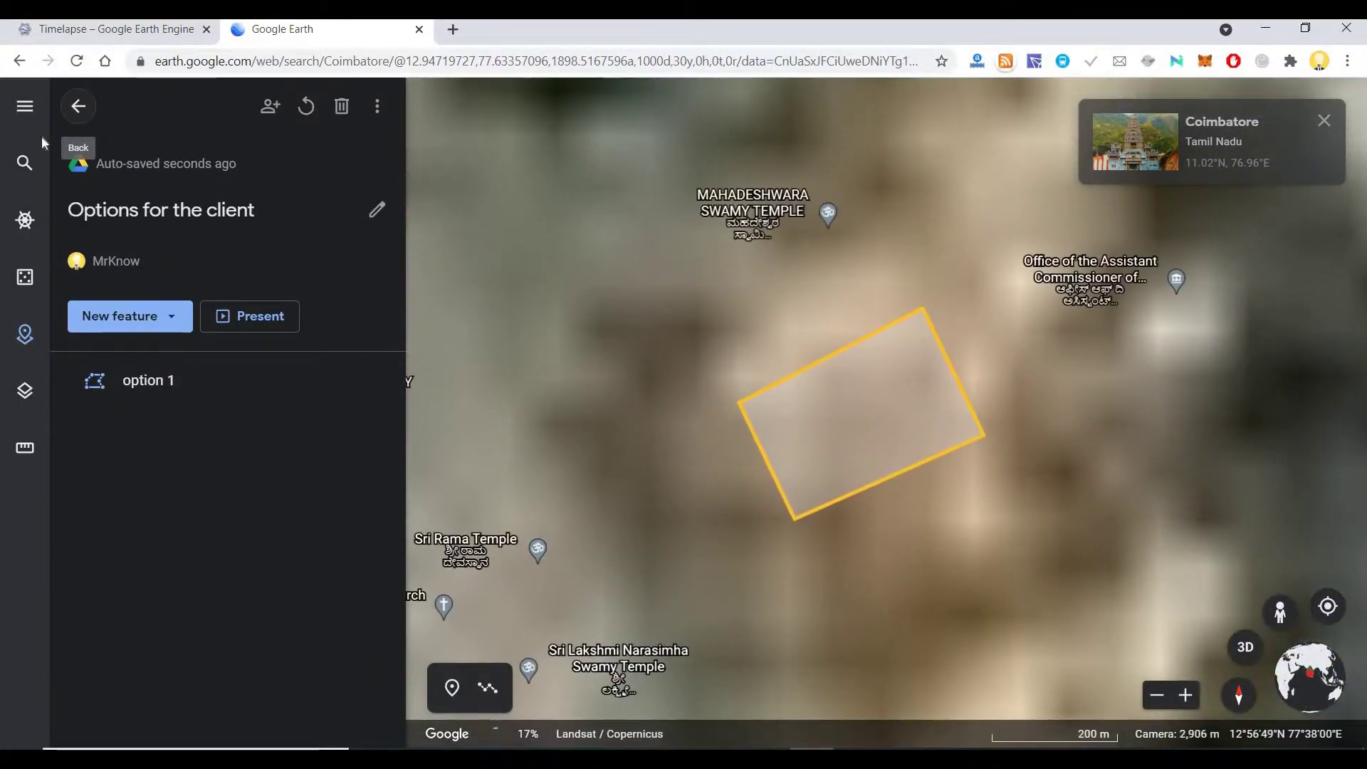
Rerun the Coimbatore search and expand its place card to fly to the whole city.
key(slash)
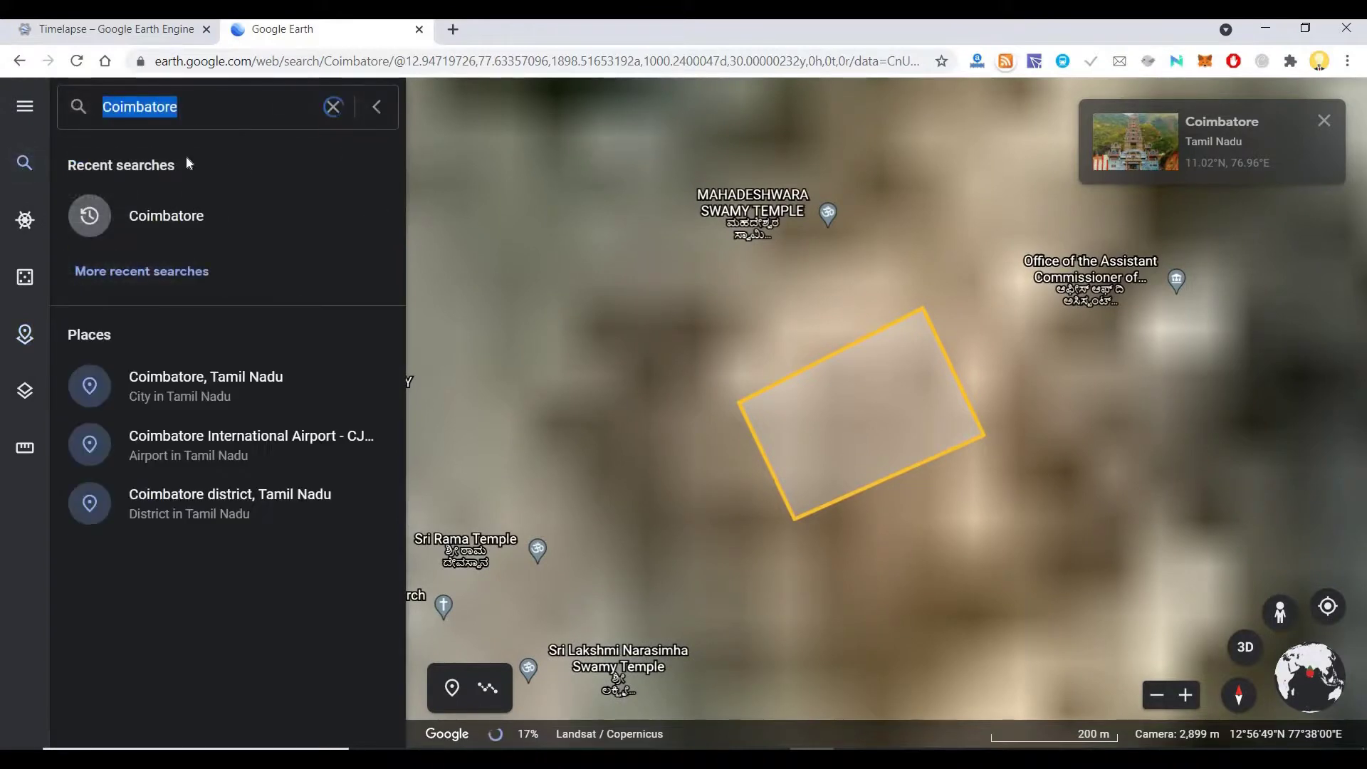
click(157, 215)
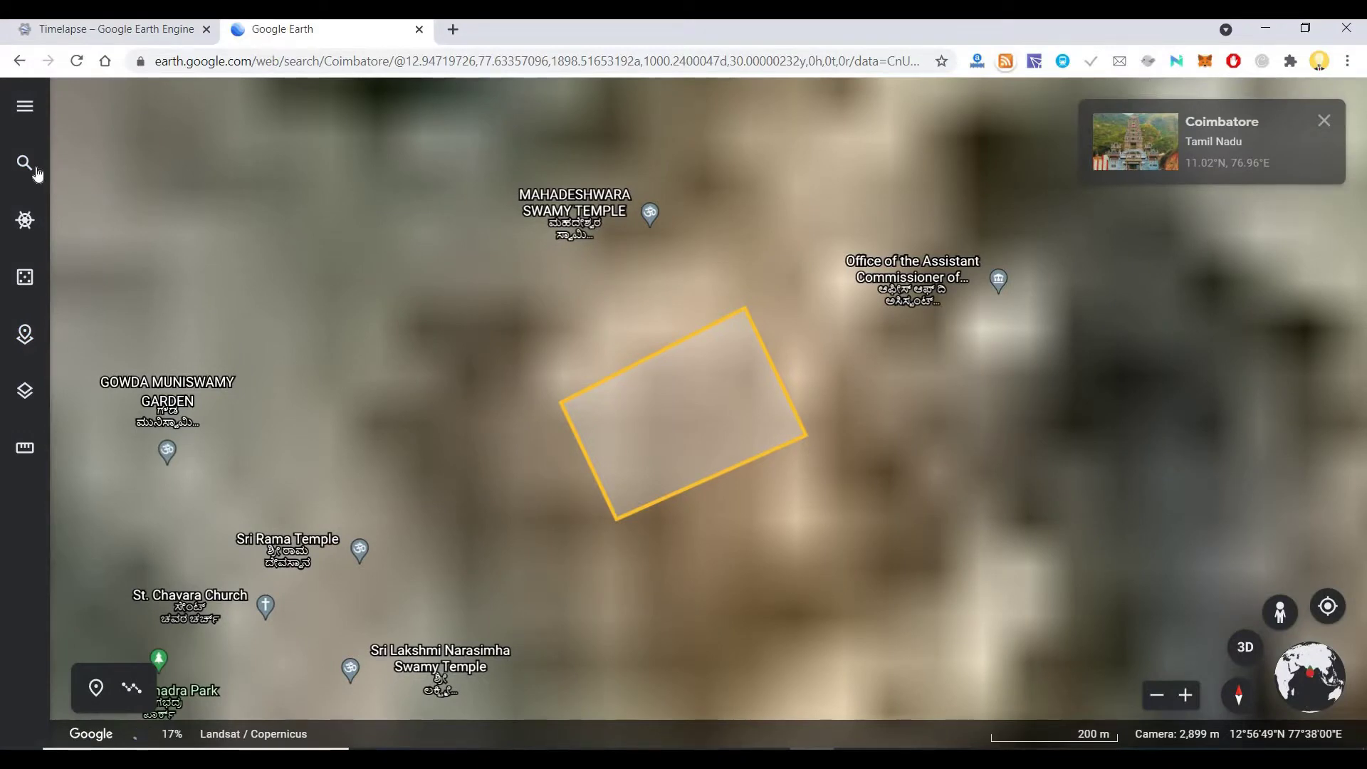
key(slash)
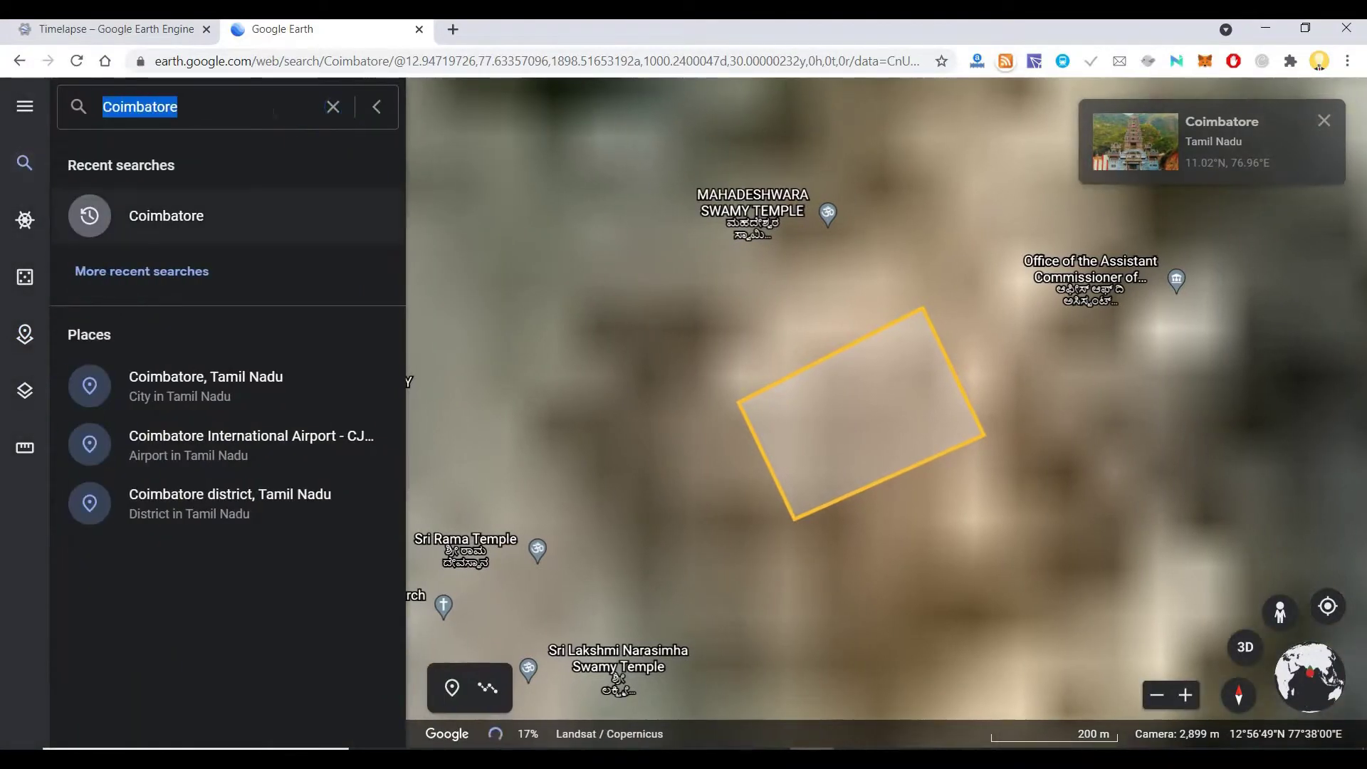
key(Return)
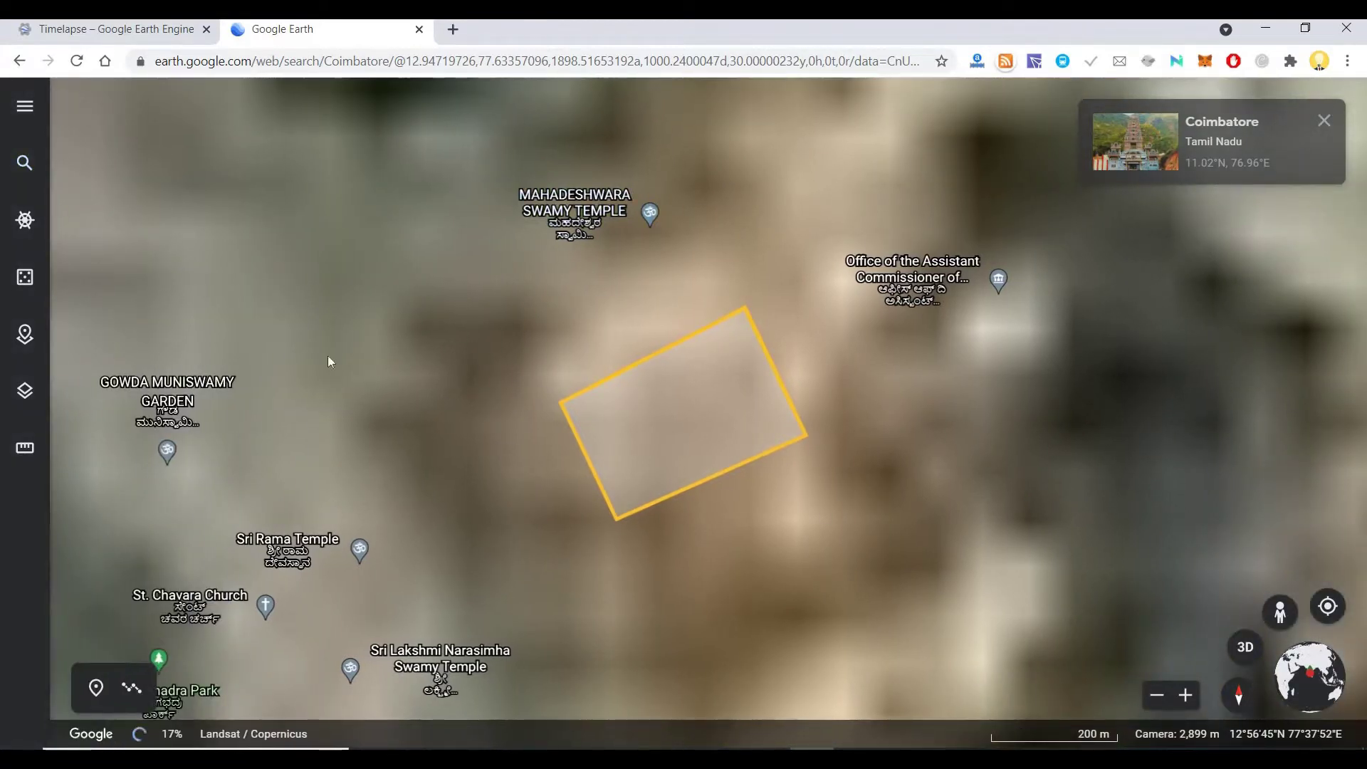
click(1231, 134)
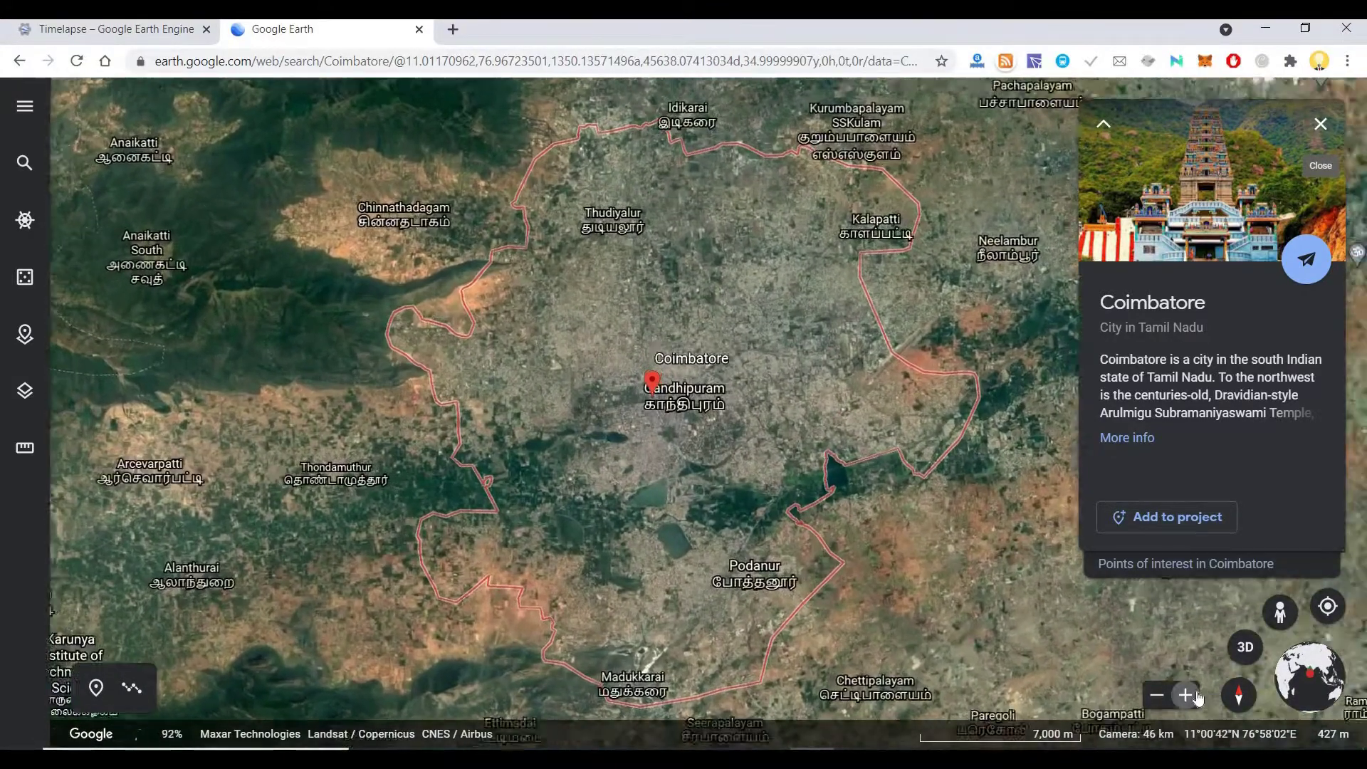
Zoom in on central Coimbatore with repeated + clicks, nudging the view slightly south.
click(1183, 697)
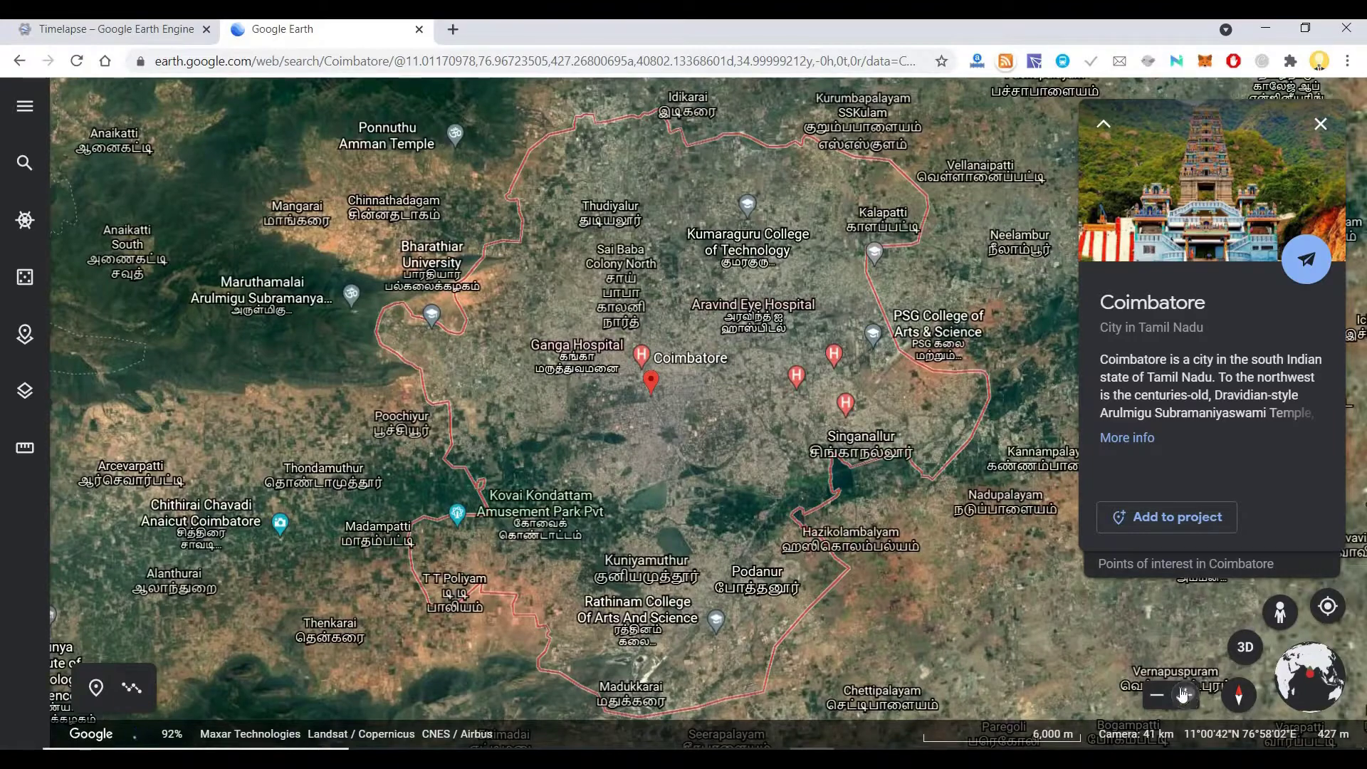
click(1186, 695)
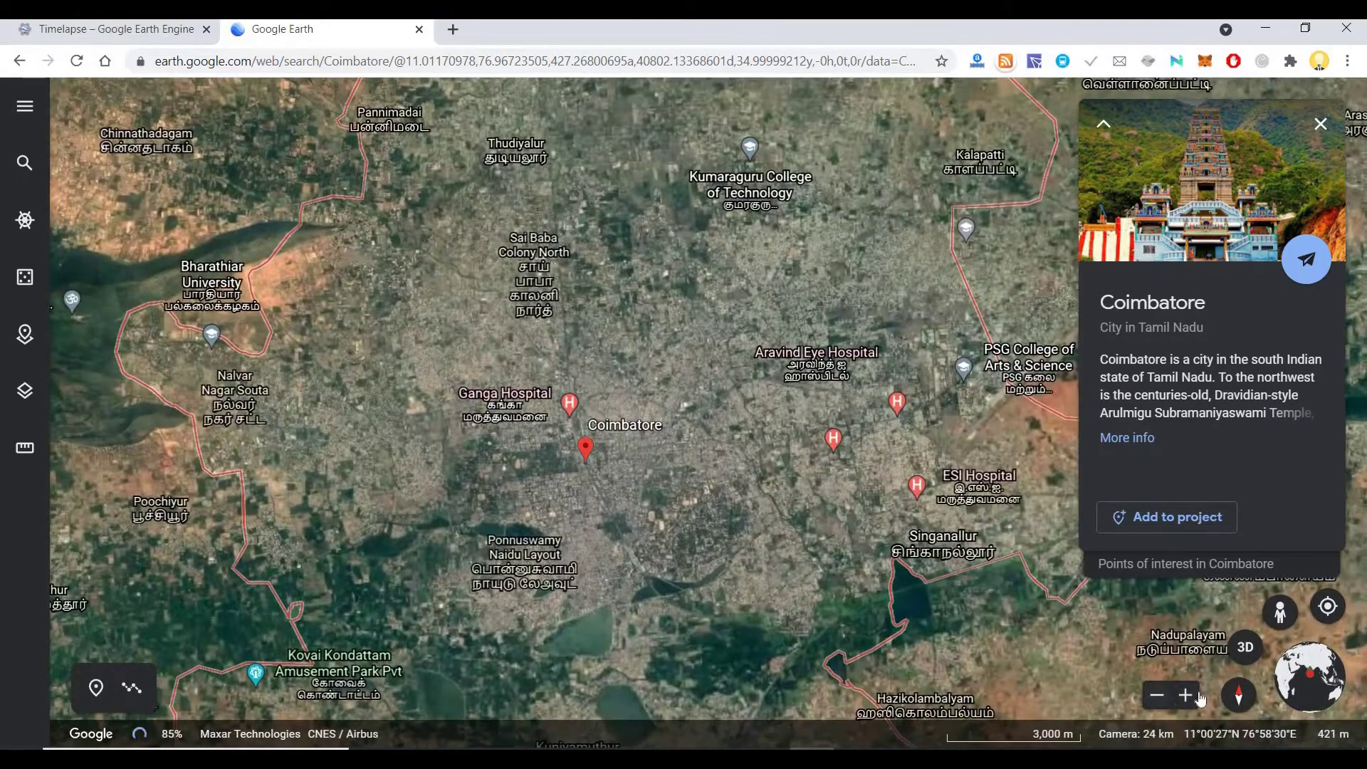
click(1187, 696)
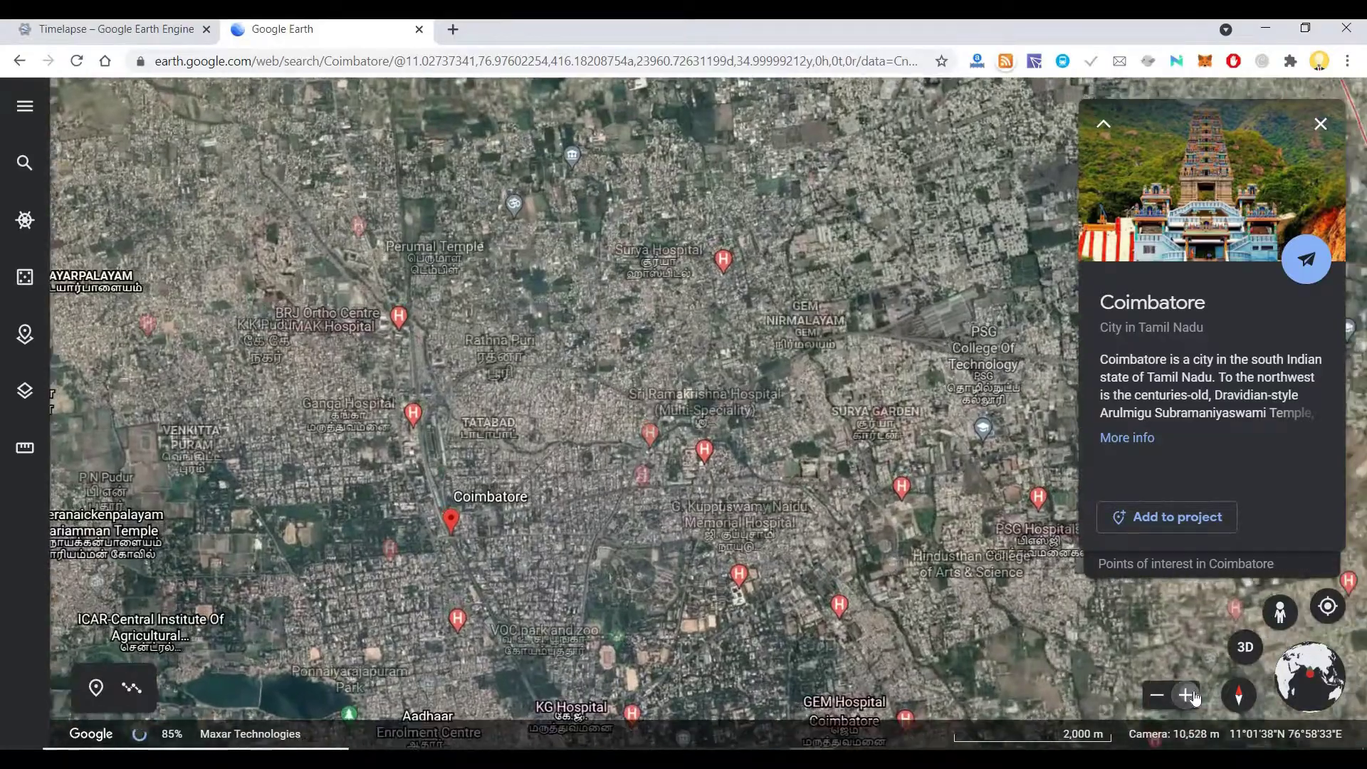
click(1187, 696)
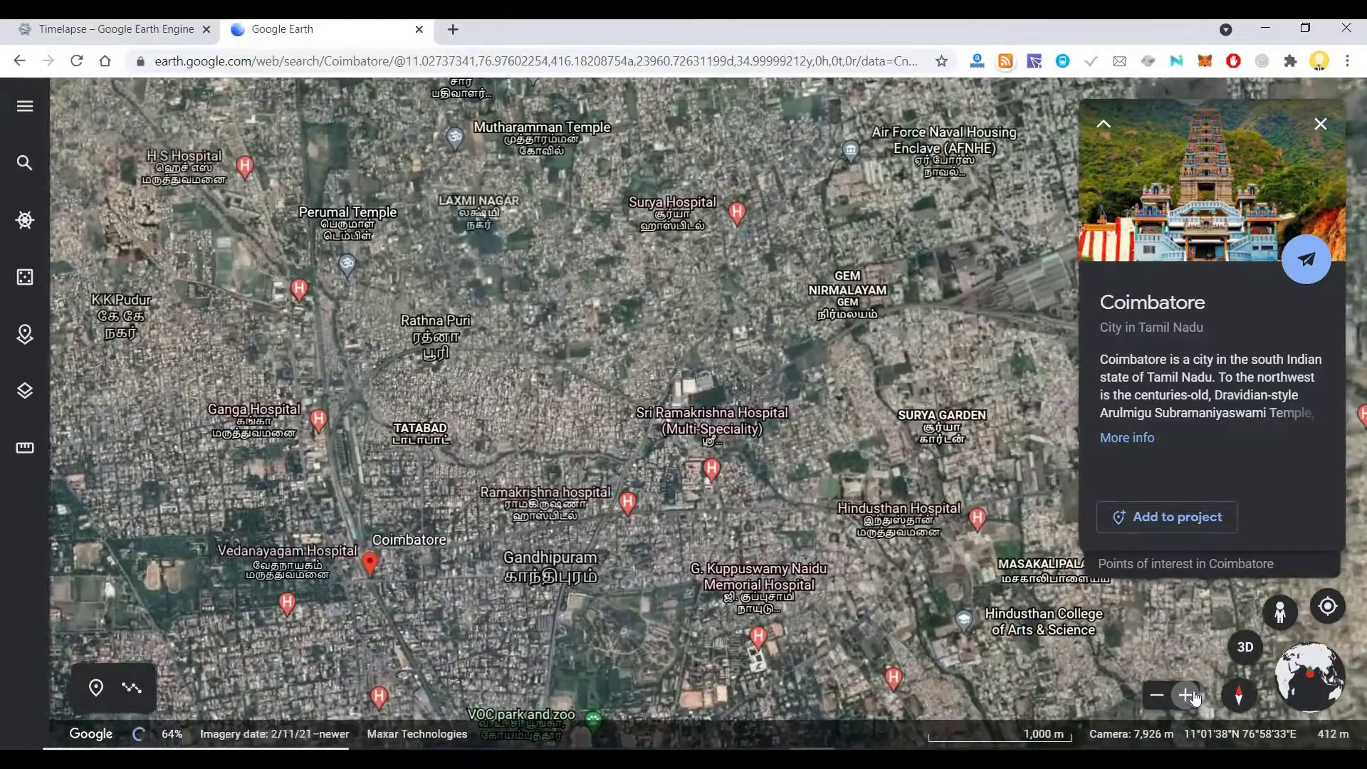
click(1187, 696)
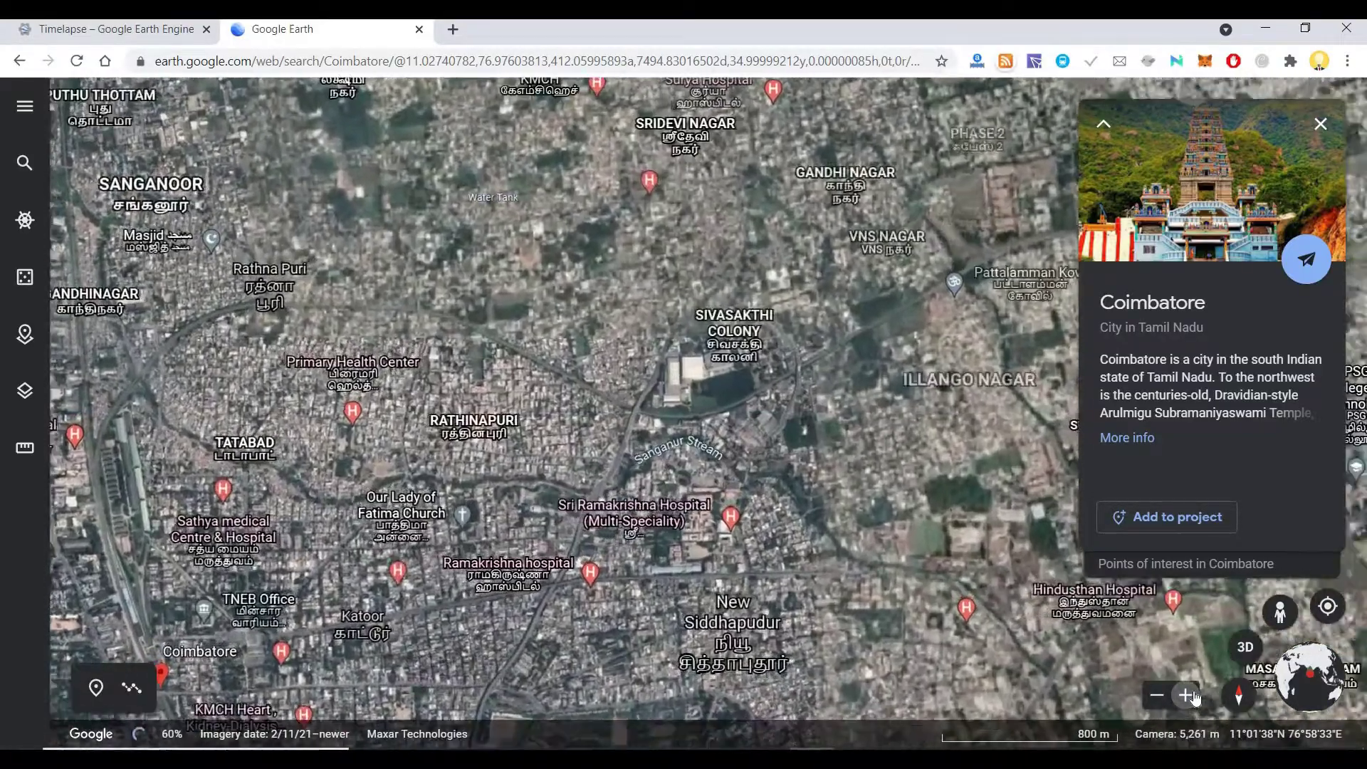
click(1187, 696)
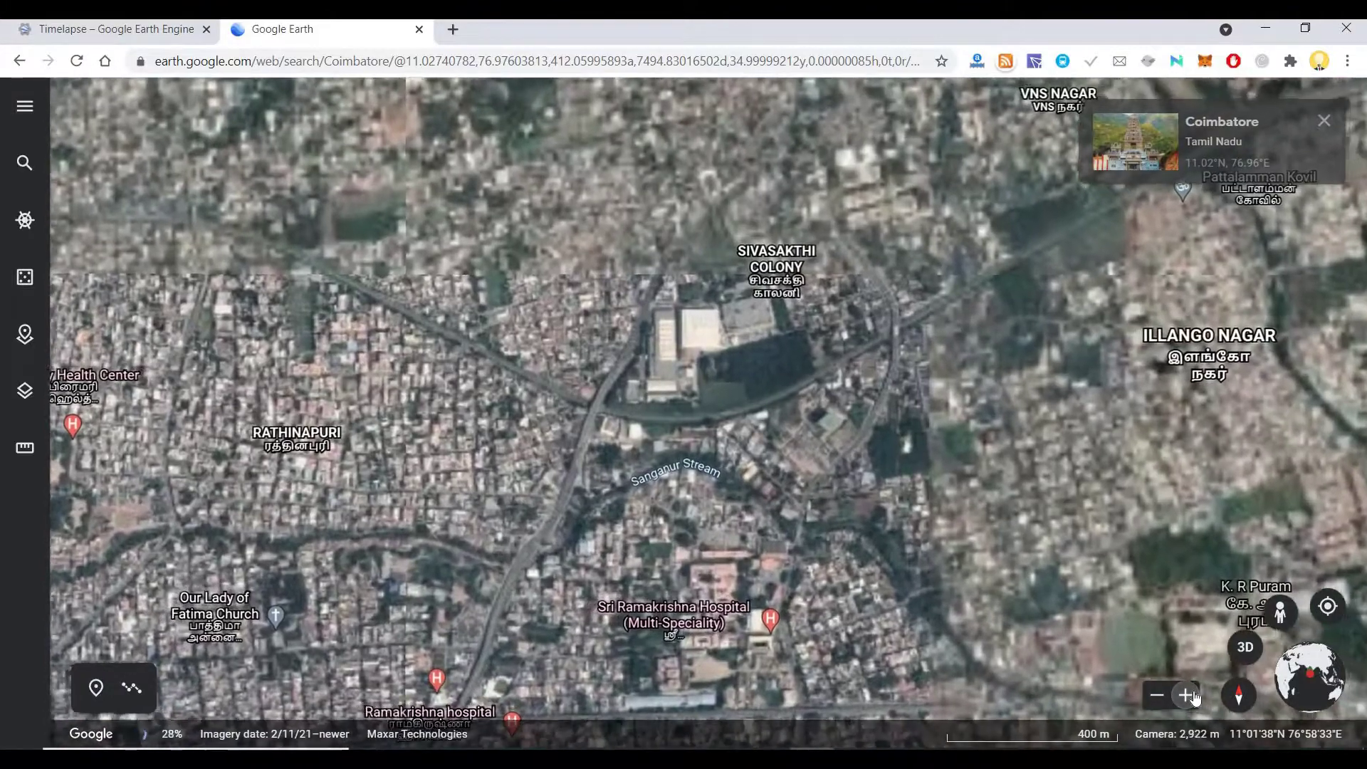
click(1187, 695)
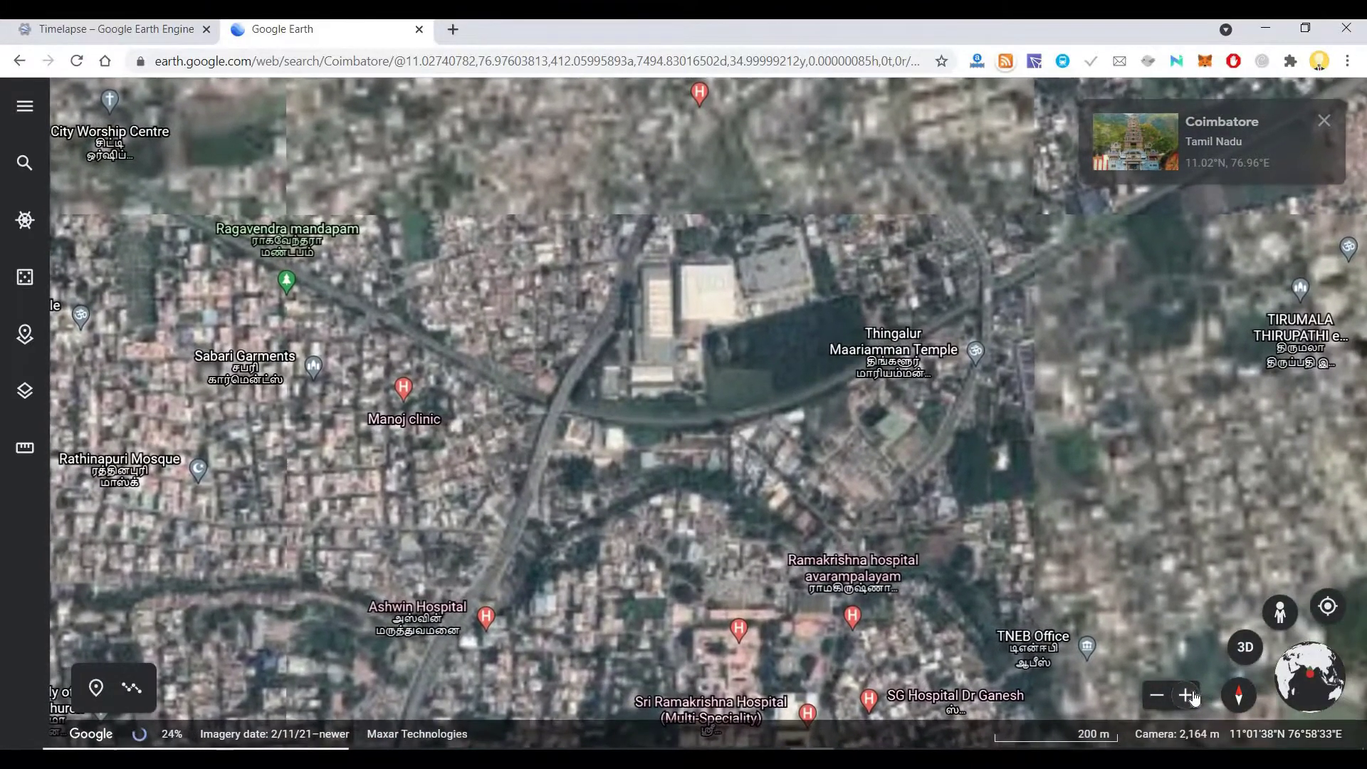
key(Down)
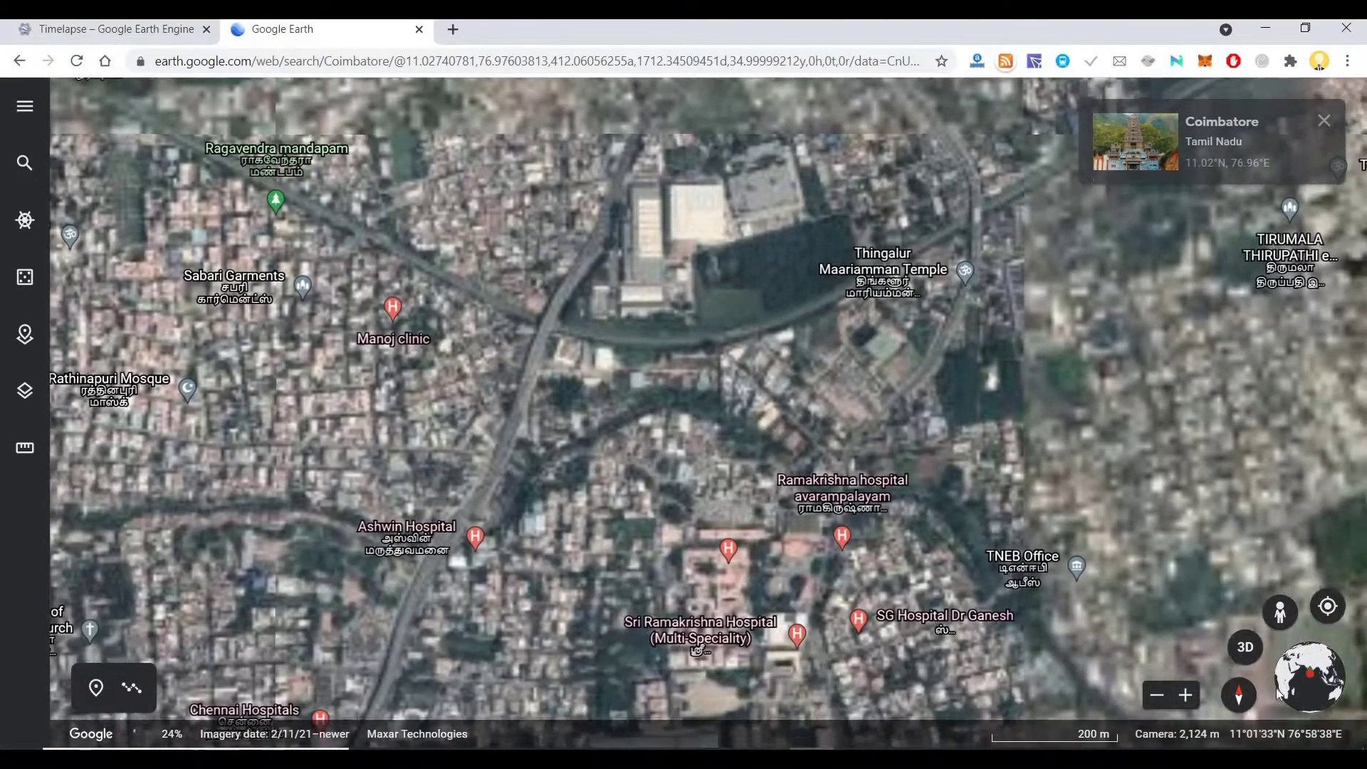
click(1187, 696)
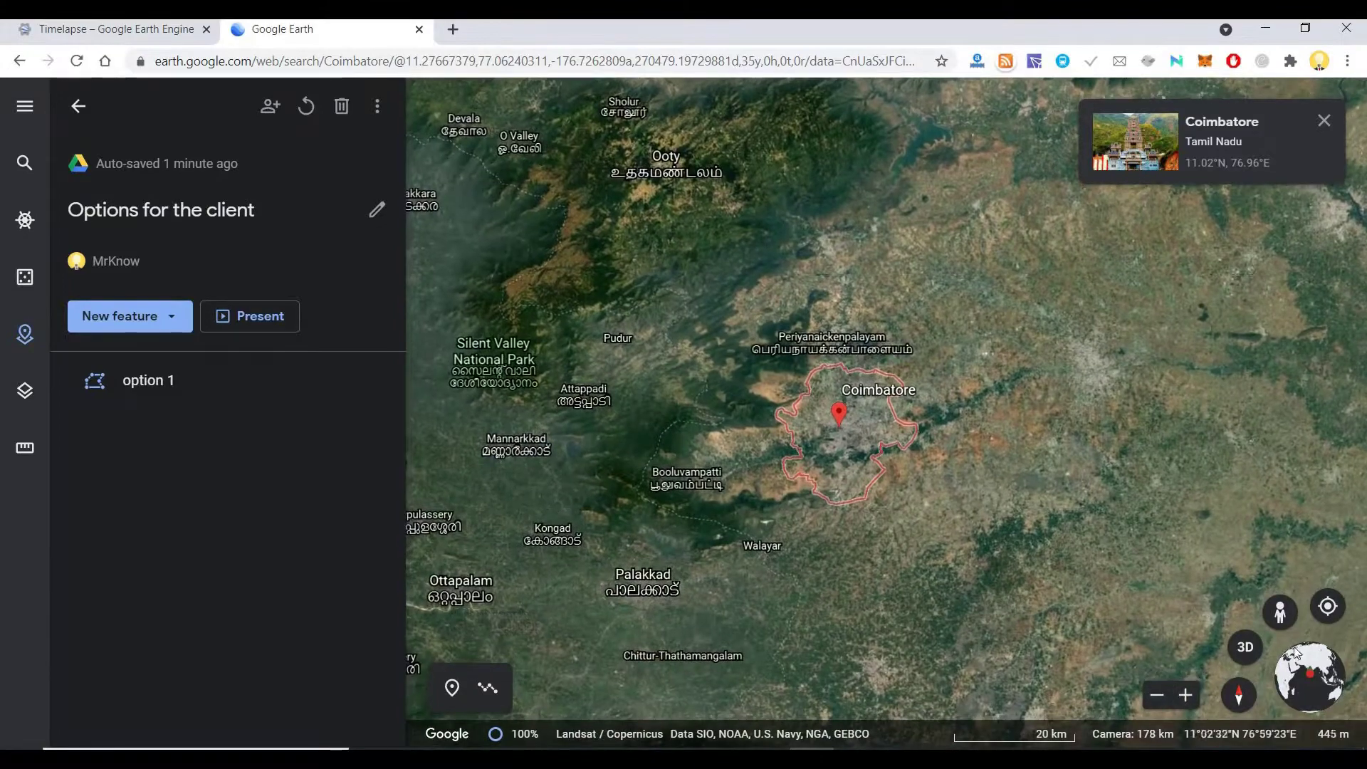
Zoom to street level over New Siddhapudur and the Sanganur Stream neighbourhood.
click(1183, 698)
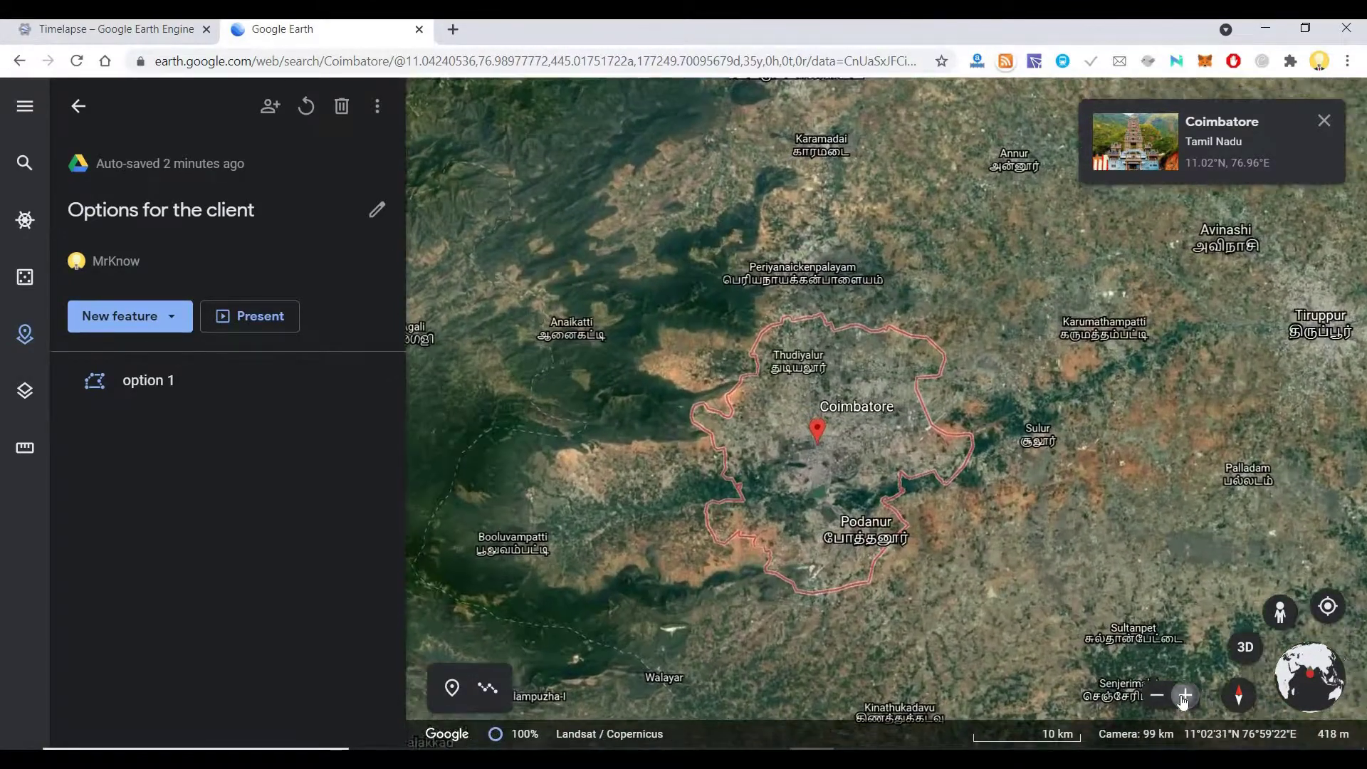
click(1183, 698)
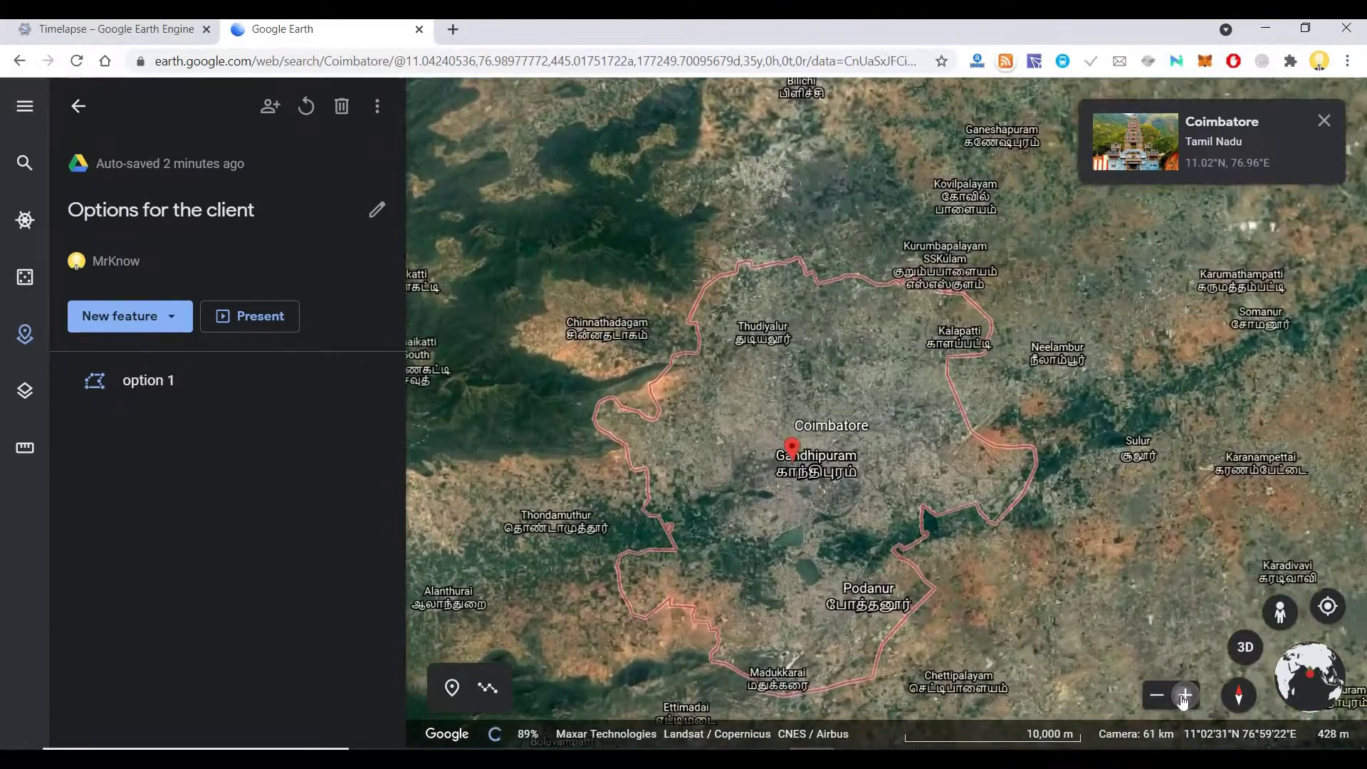
click(1183, 698)
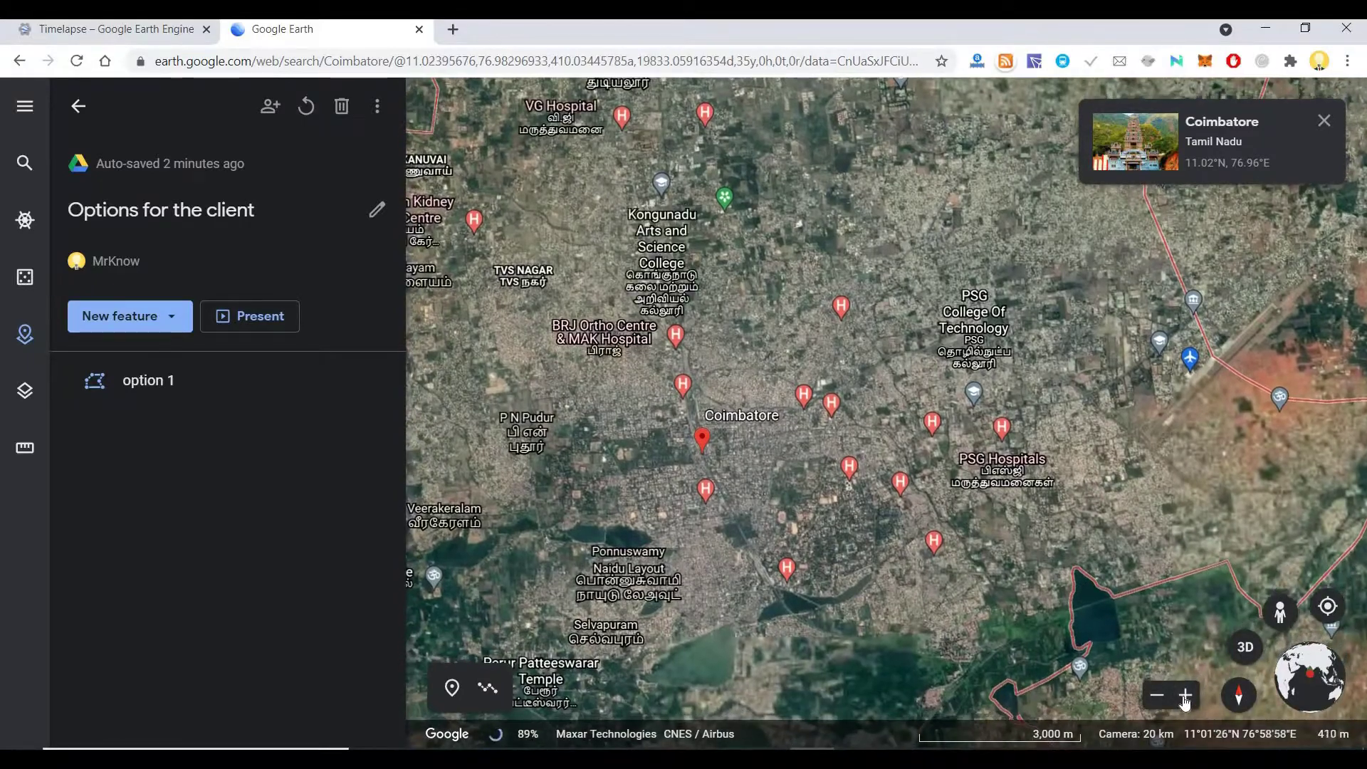
click(1185, 696)
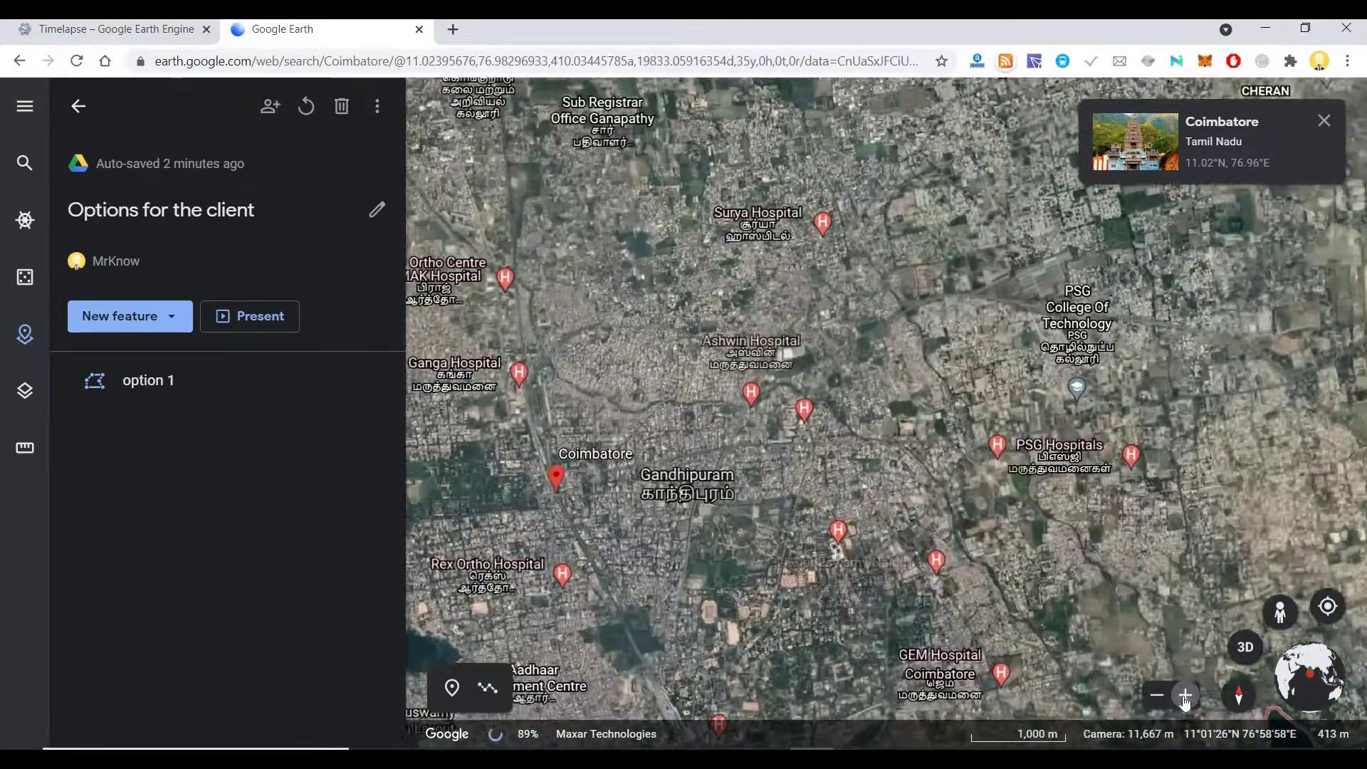
click(1186, 696)
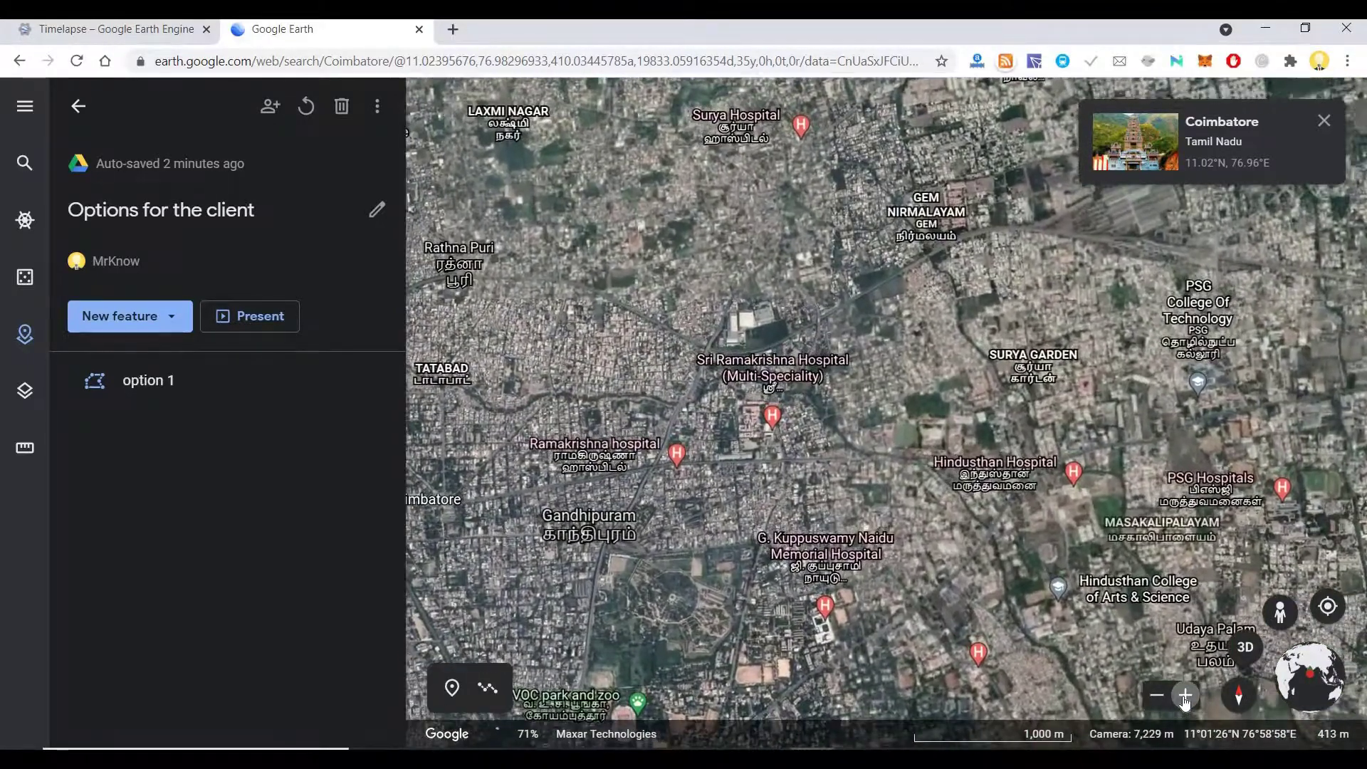
click(1186, 695)
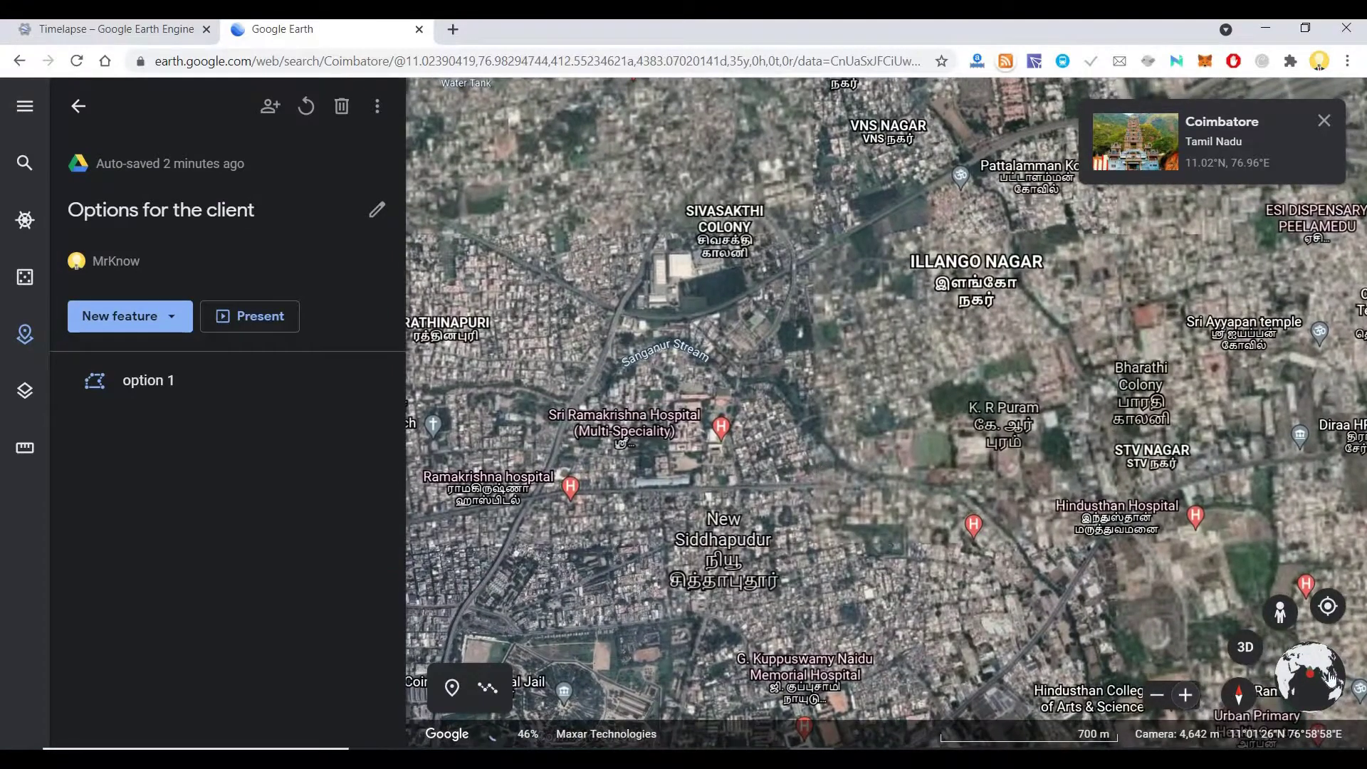
click(1188, 696)
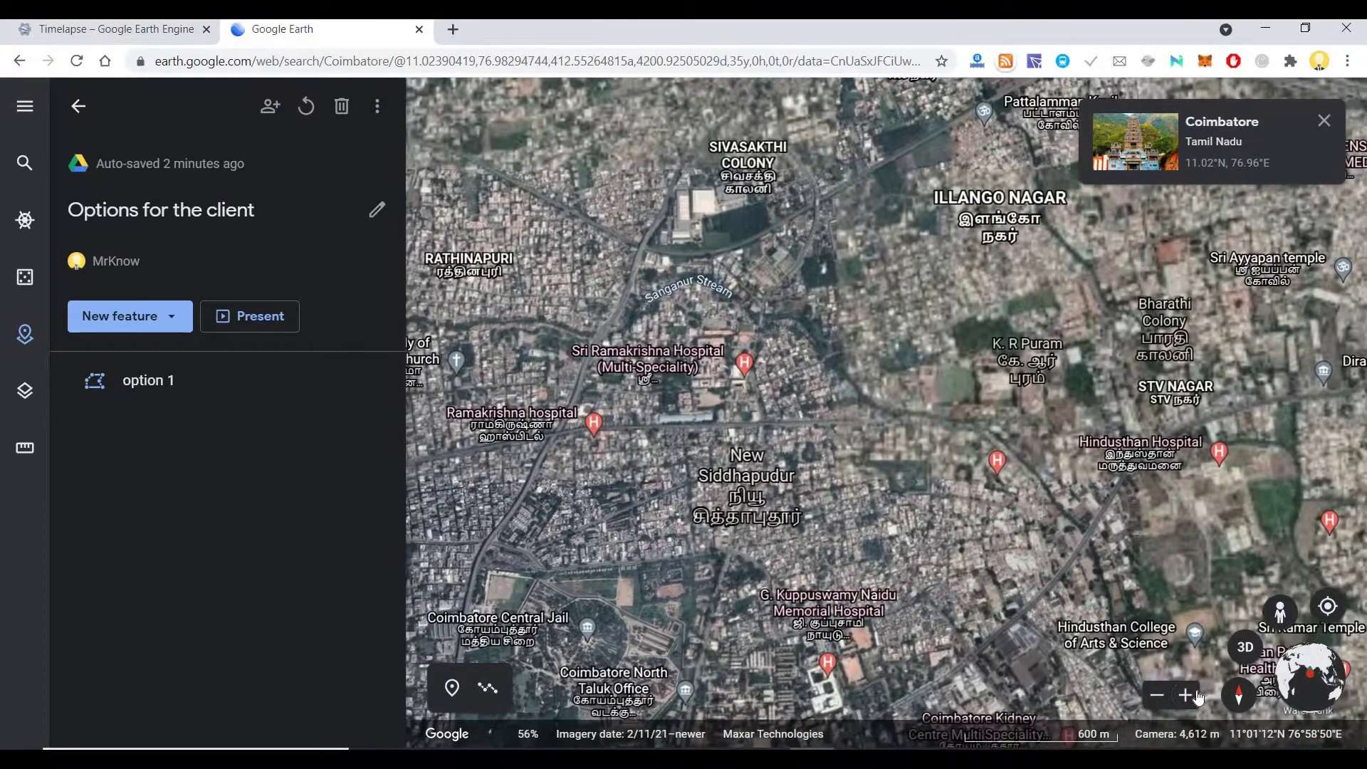
click(1195, 695)
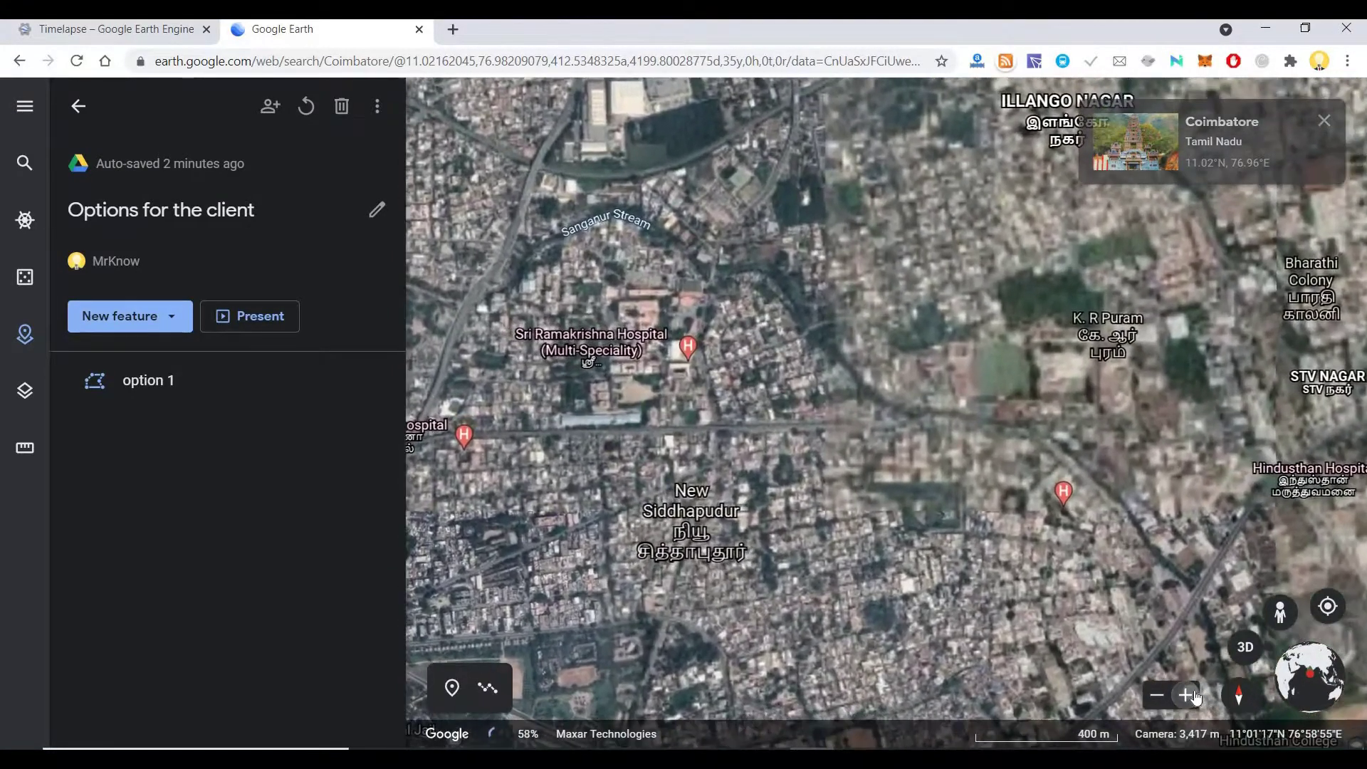
click(1195, 696)
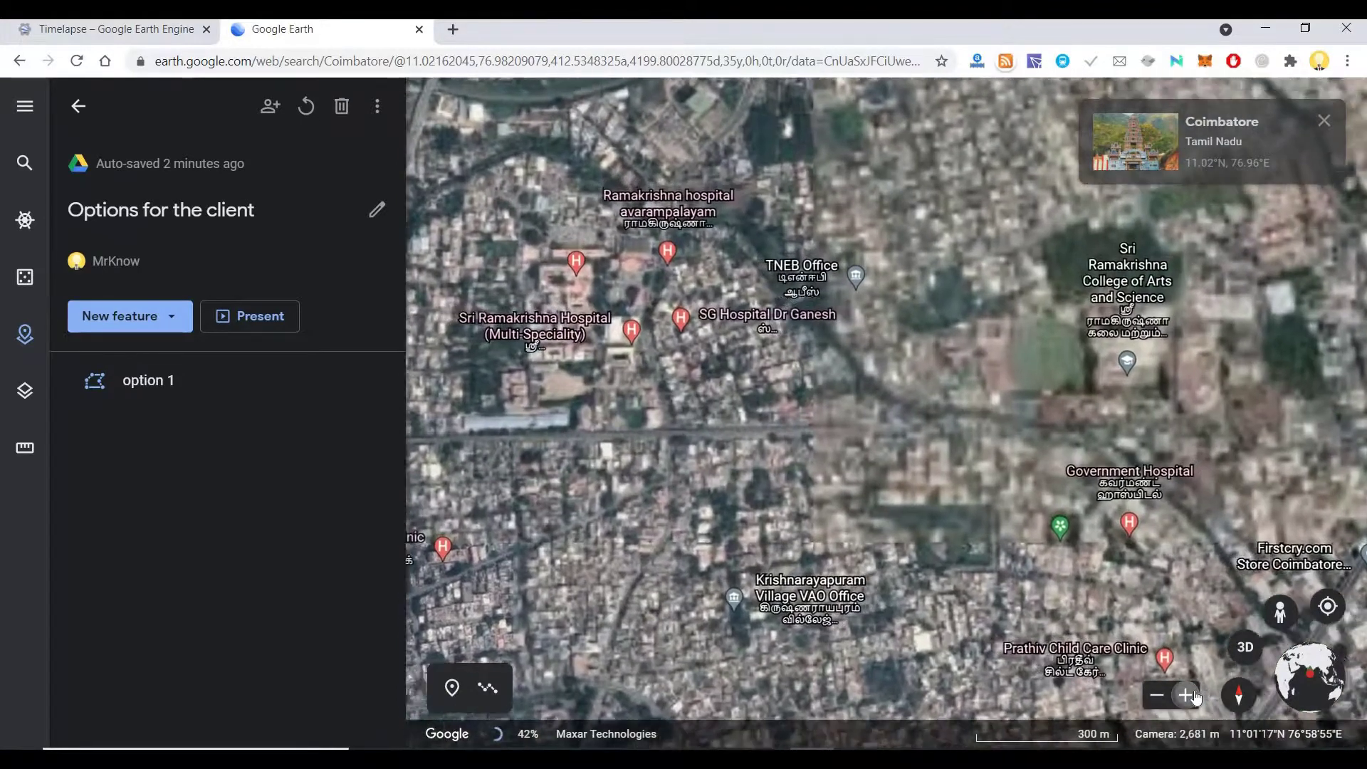
click(1195, 696)
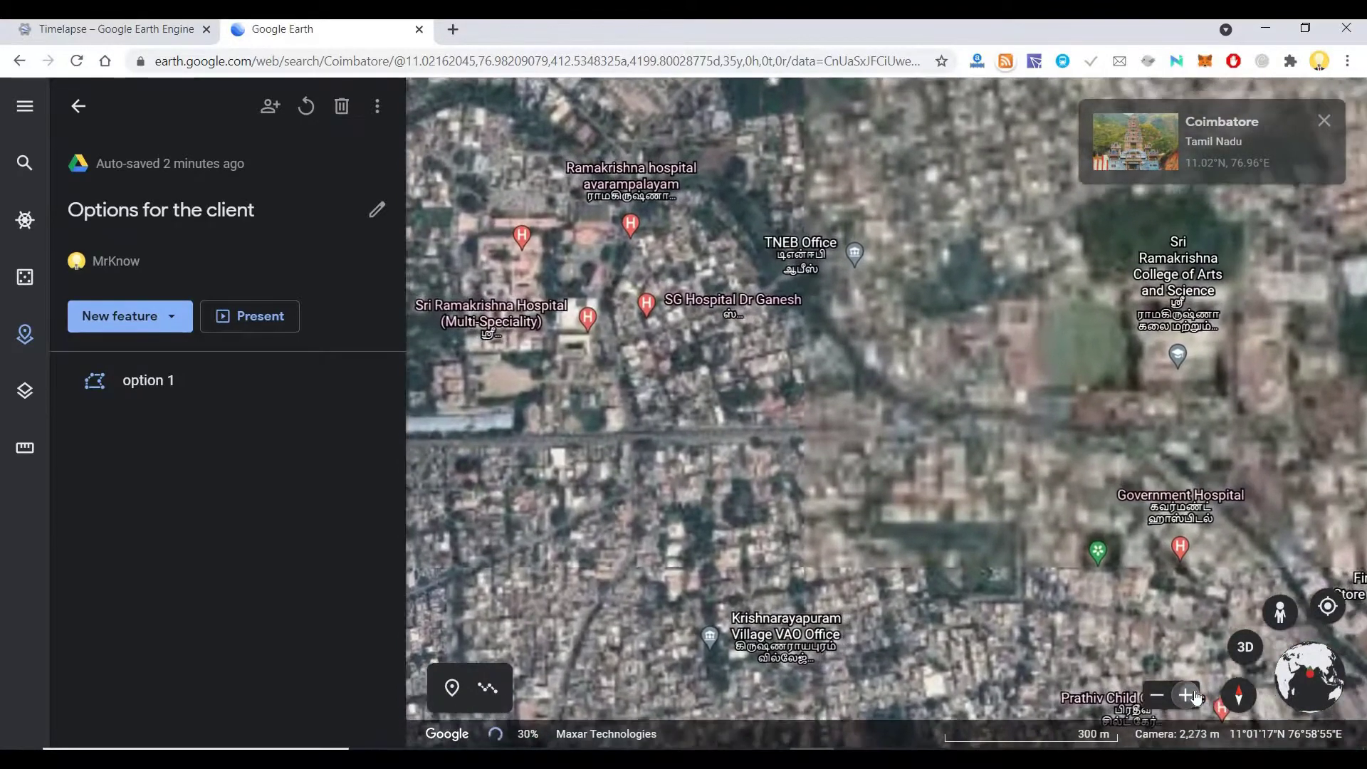
click(1195, 696)
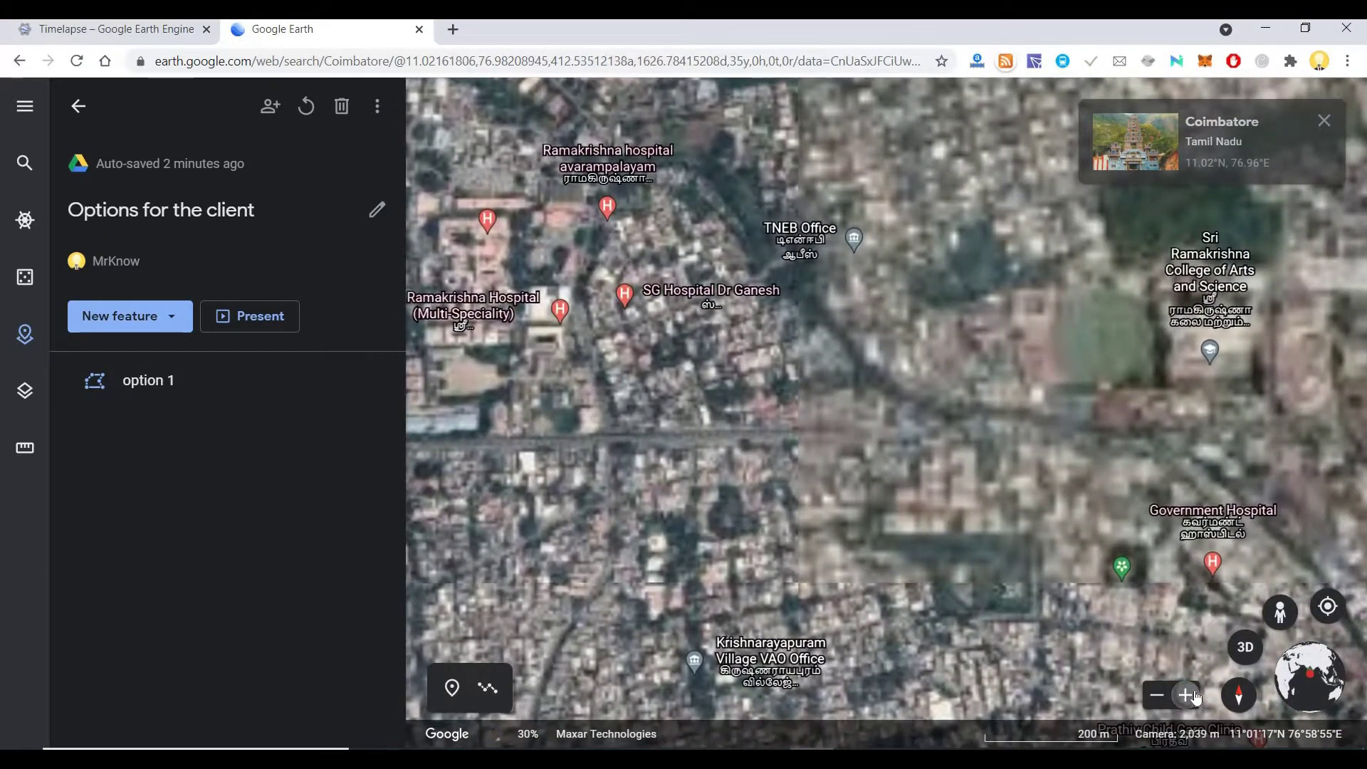
scroll(848, 546, down, 2)
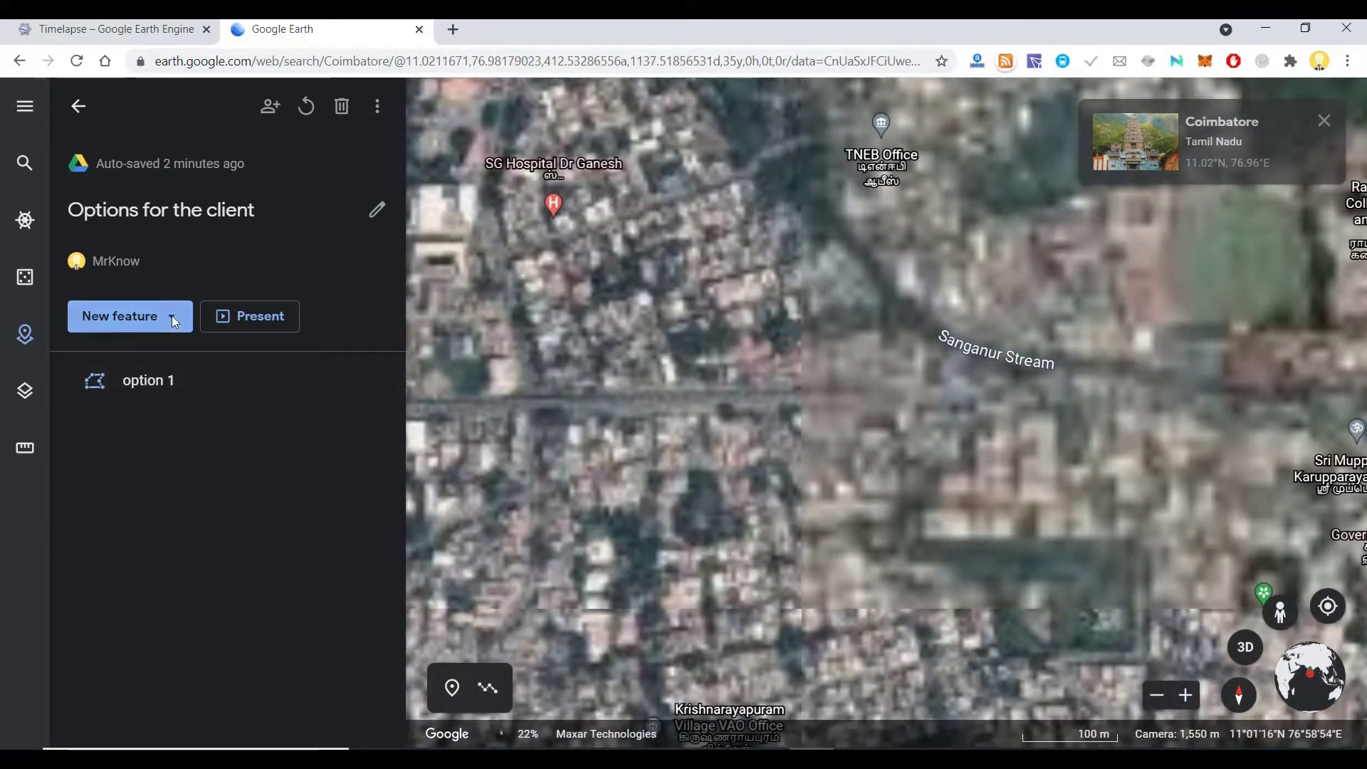
Drop a placemark beside the main road near Sanganur Stream and save it as 'Option 2'.
click(172, 316)
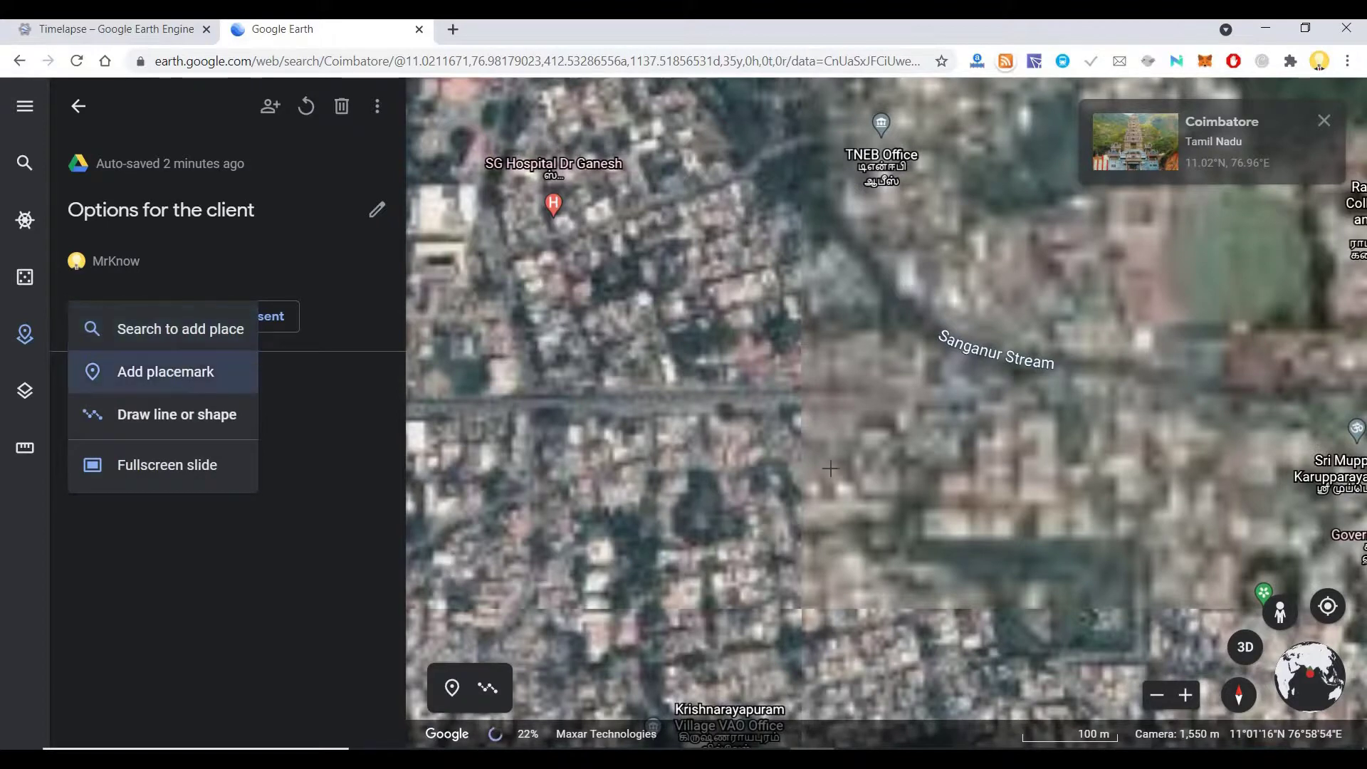
click(172, 369)
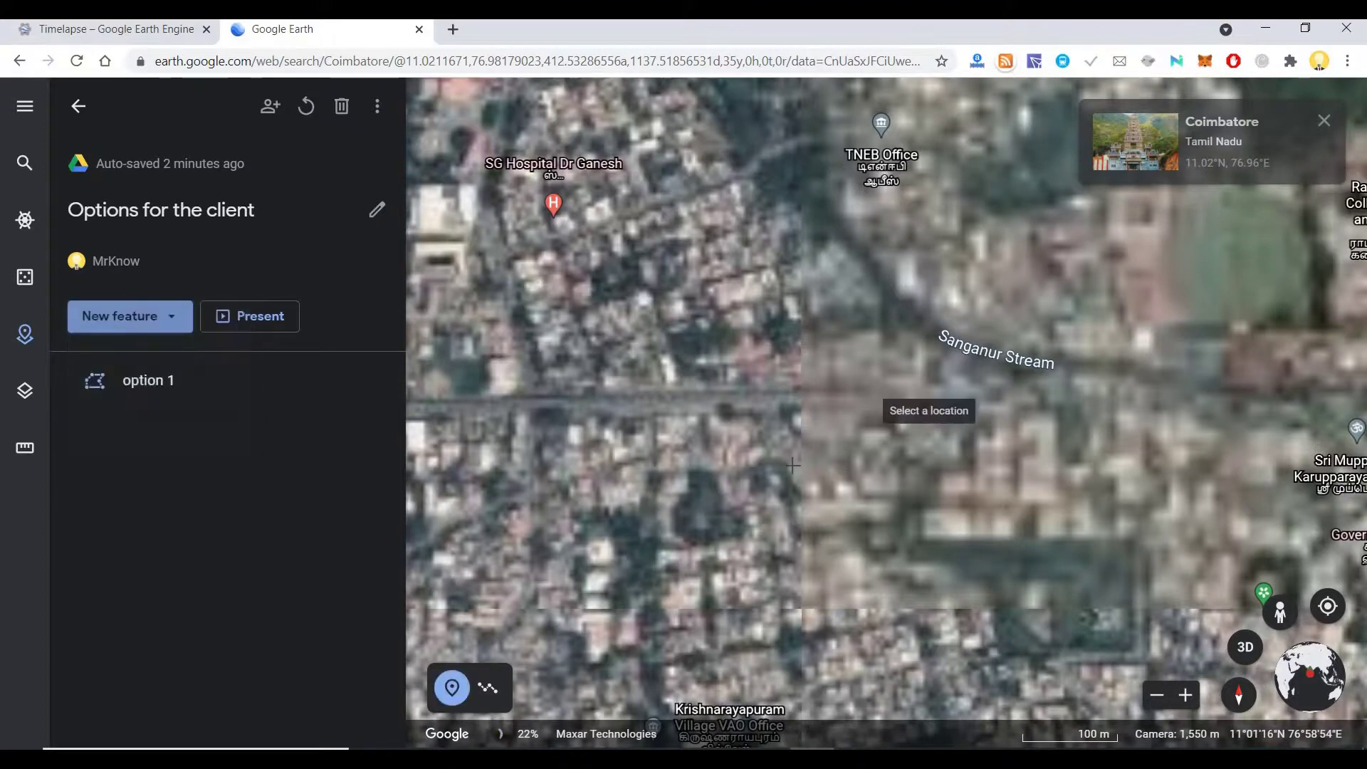
click(725, 430)
text(Option)
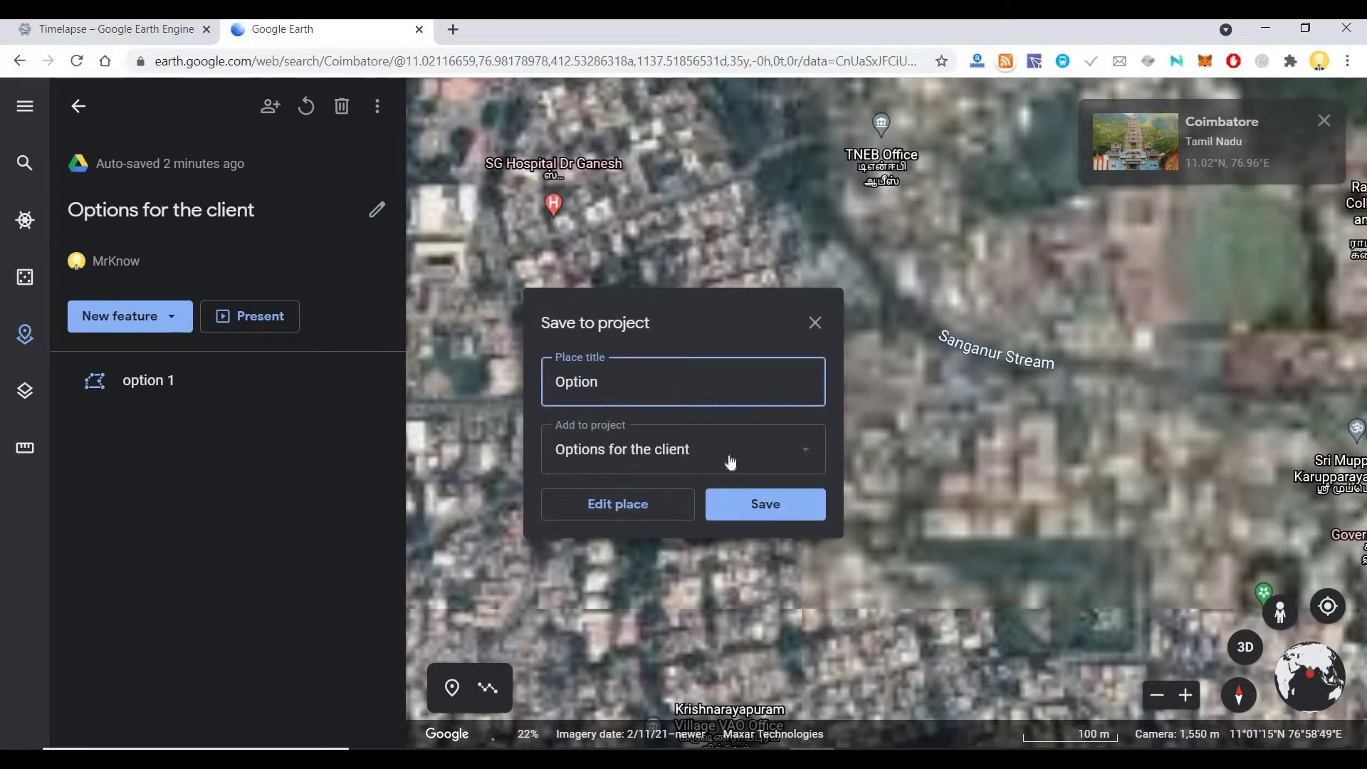
text(2)
click(763, 509)
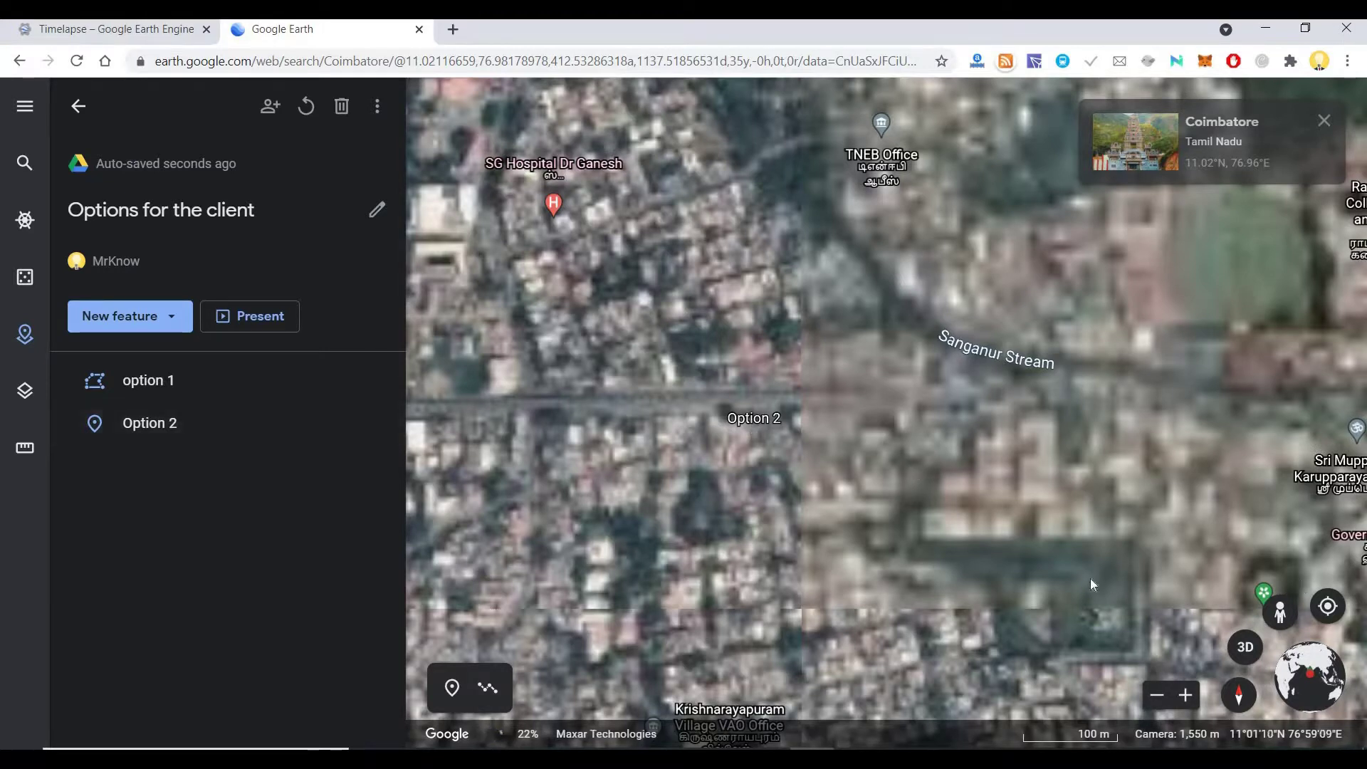
Zoom out one level around the Option 2 placemark.
click(1157, 694)
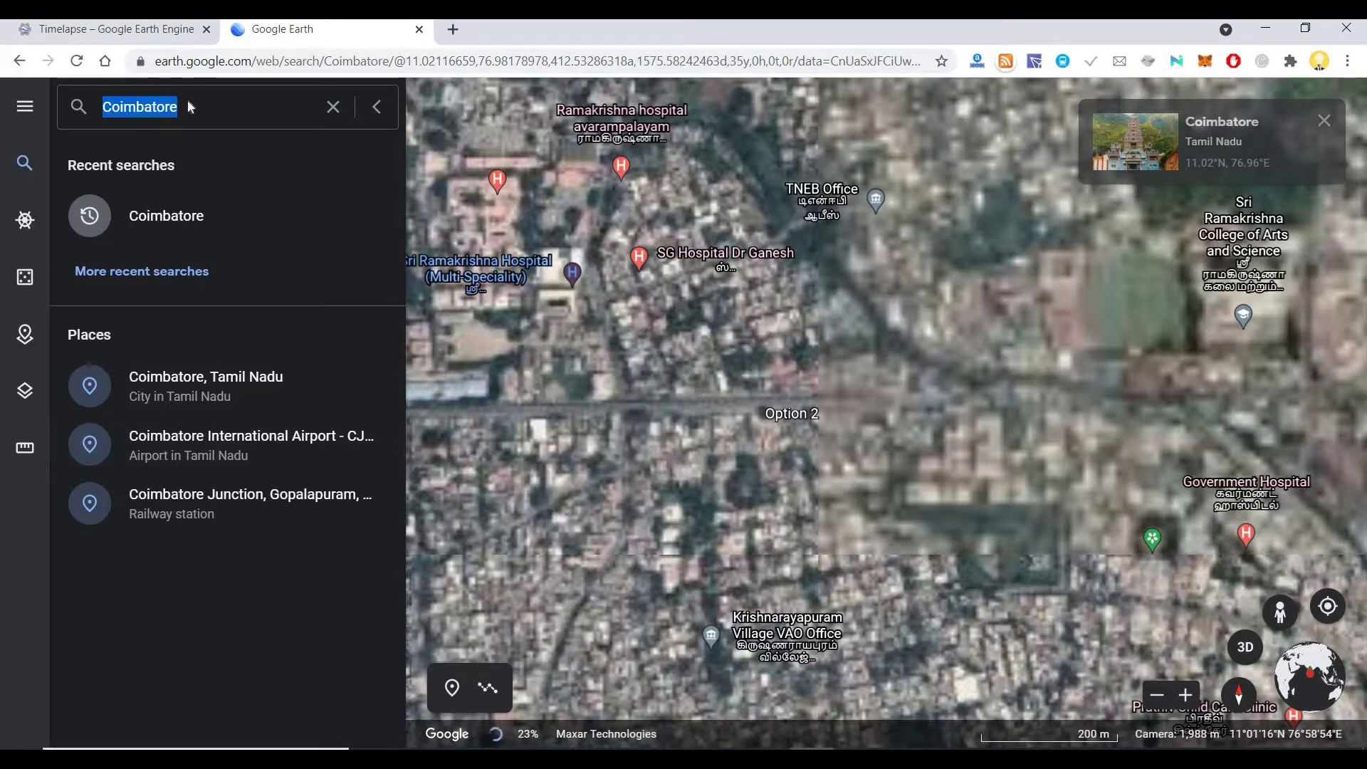
Search for 'mumbai', fly there, and dismiss the Mumbai information card.
text(mumbai)
key(Return)
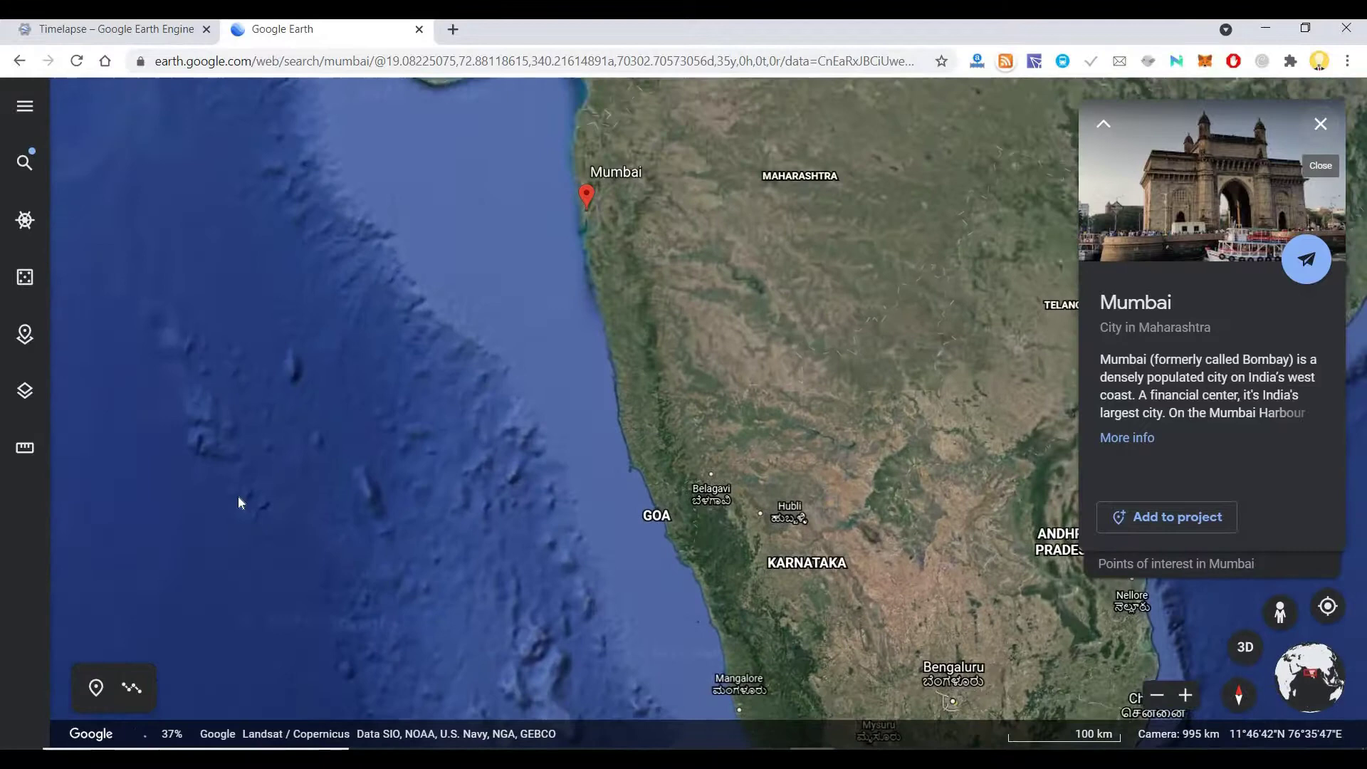
click(238, 497)
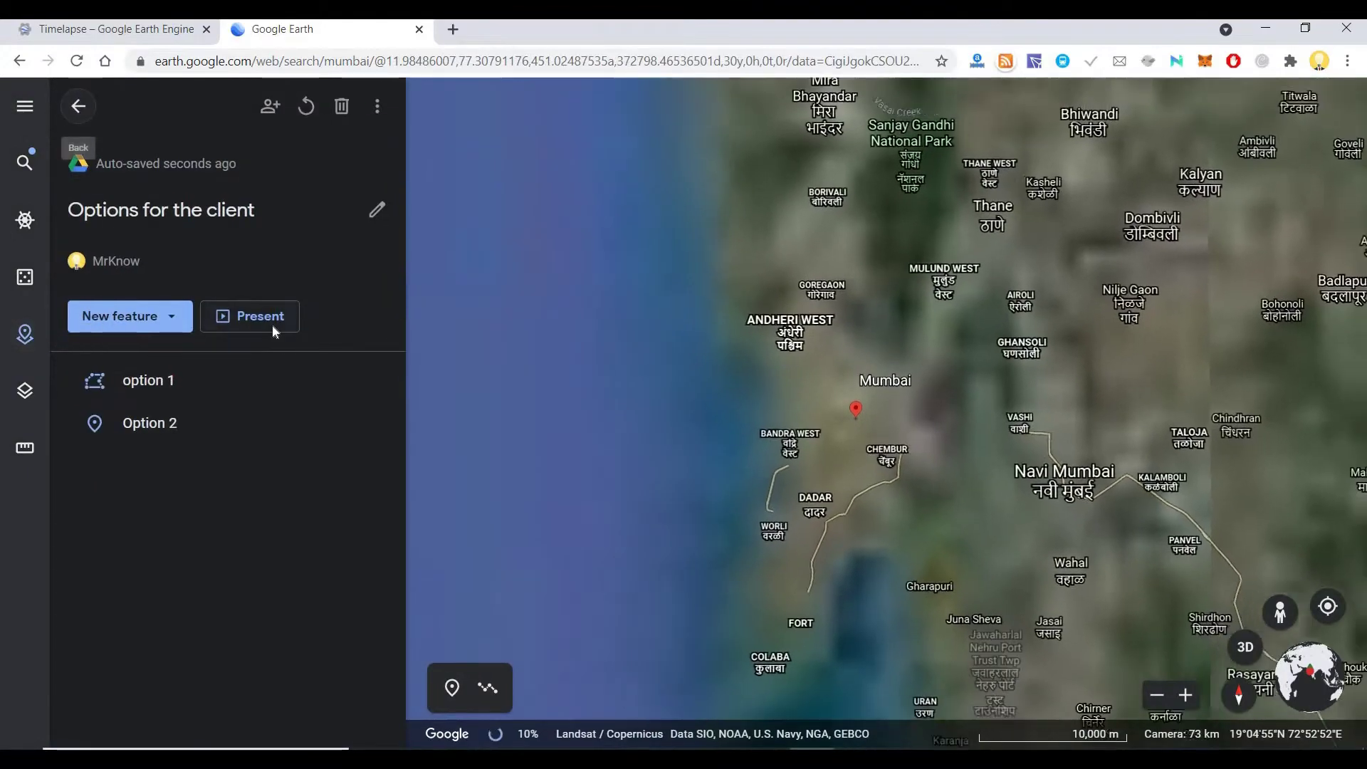
Start the presentation at option 1 and advance to slide 2/2, Option 2.
click(272, 326)
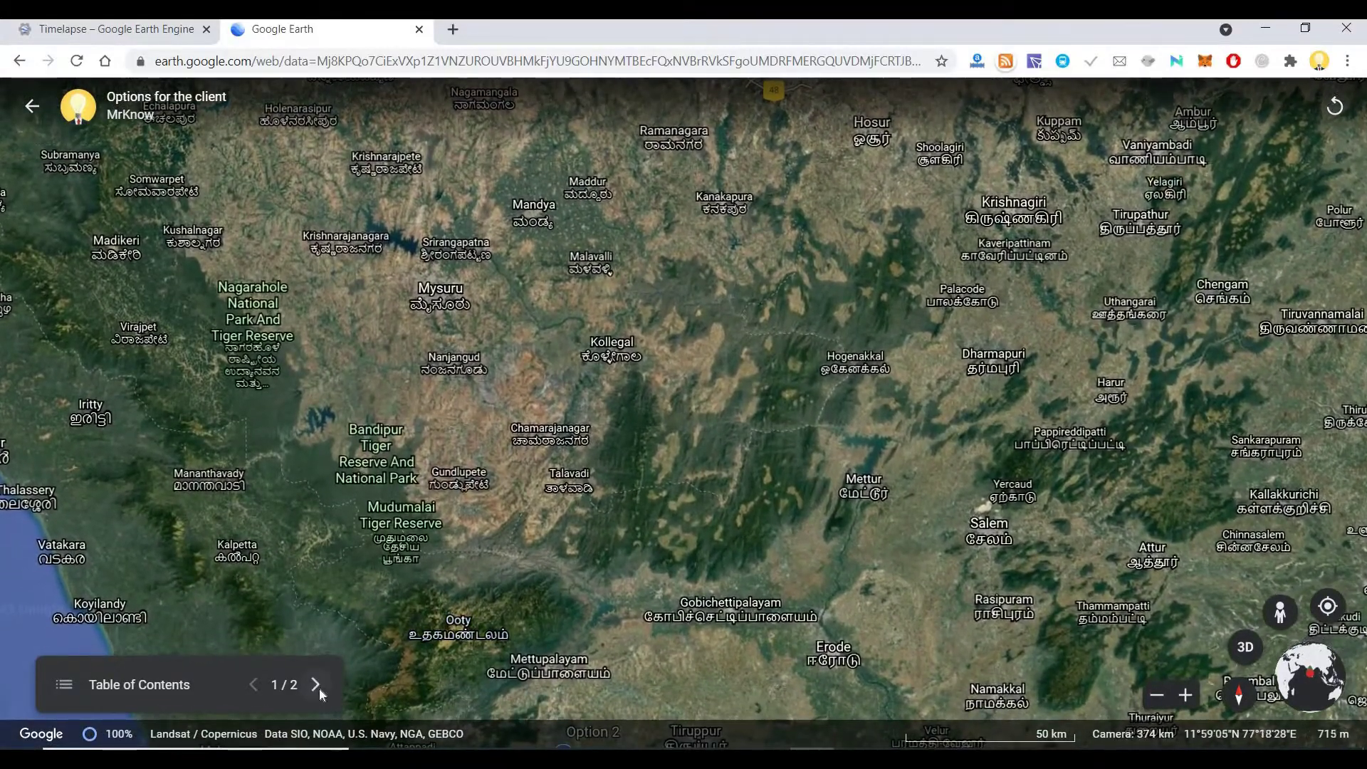
click(318, 686)
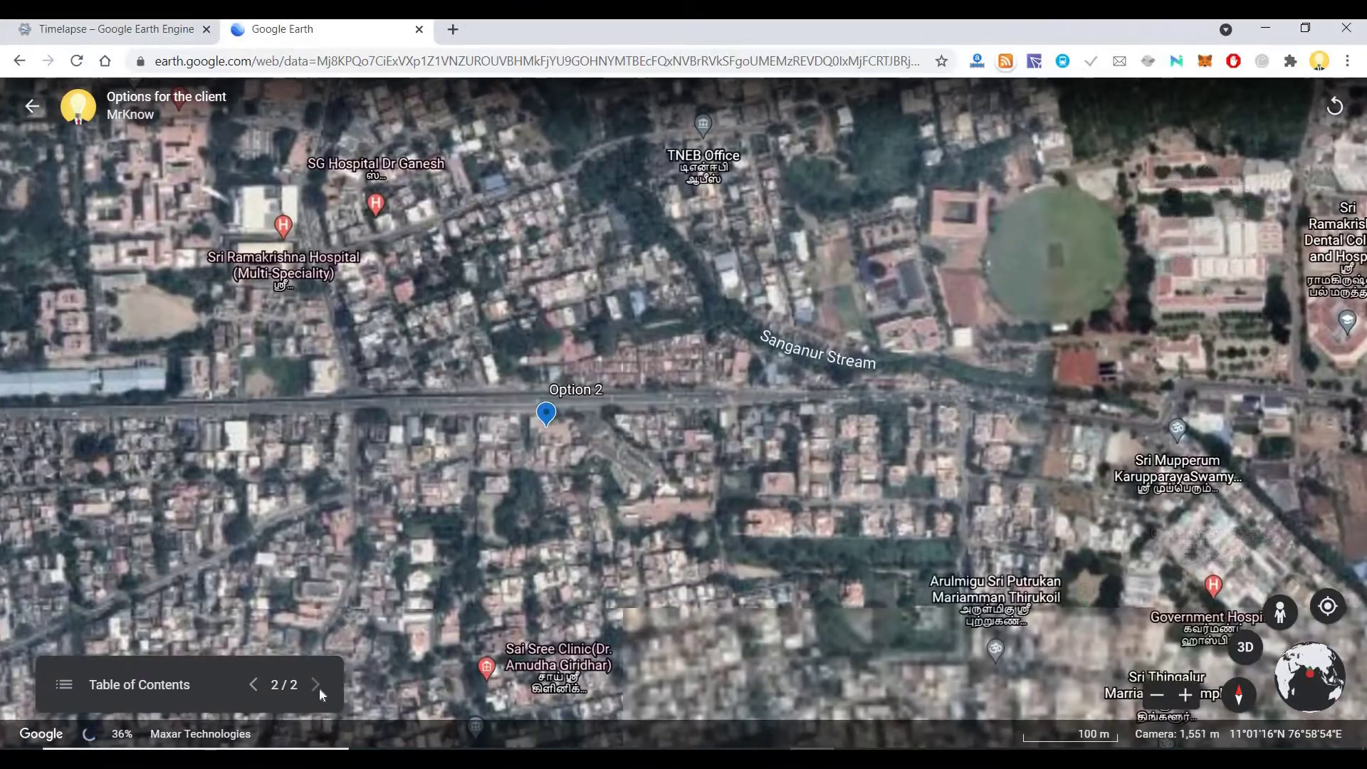
Return to slide 1/2 and tilt option 1's Bengaluru parcel into a 3D view.
click(255, 685)
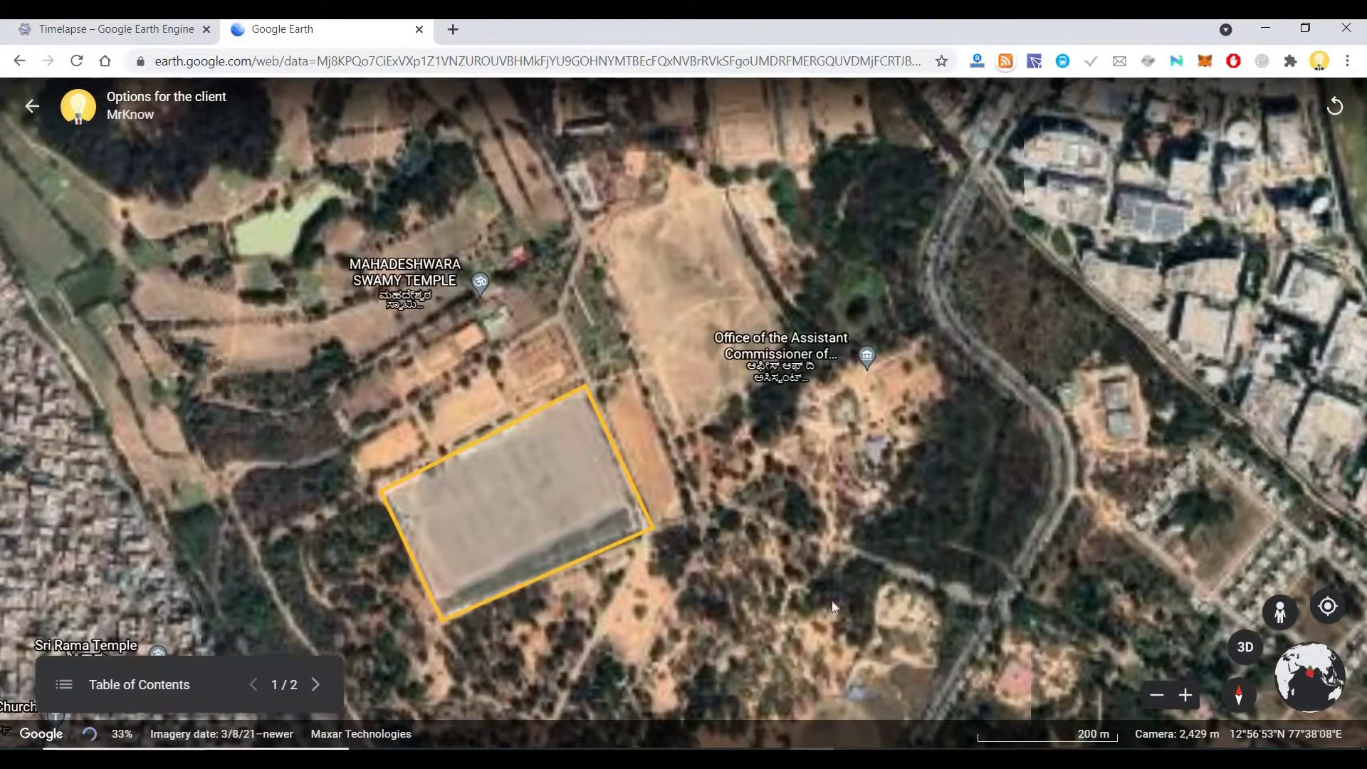
key(o)
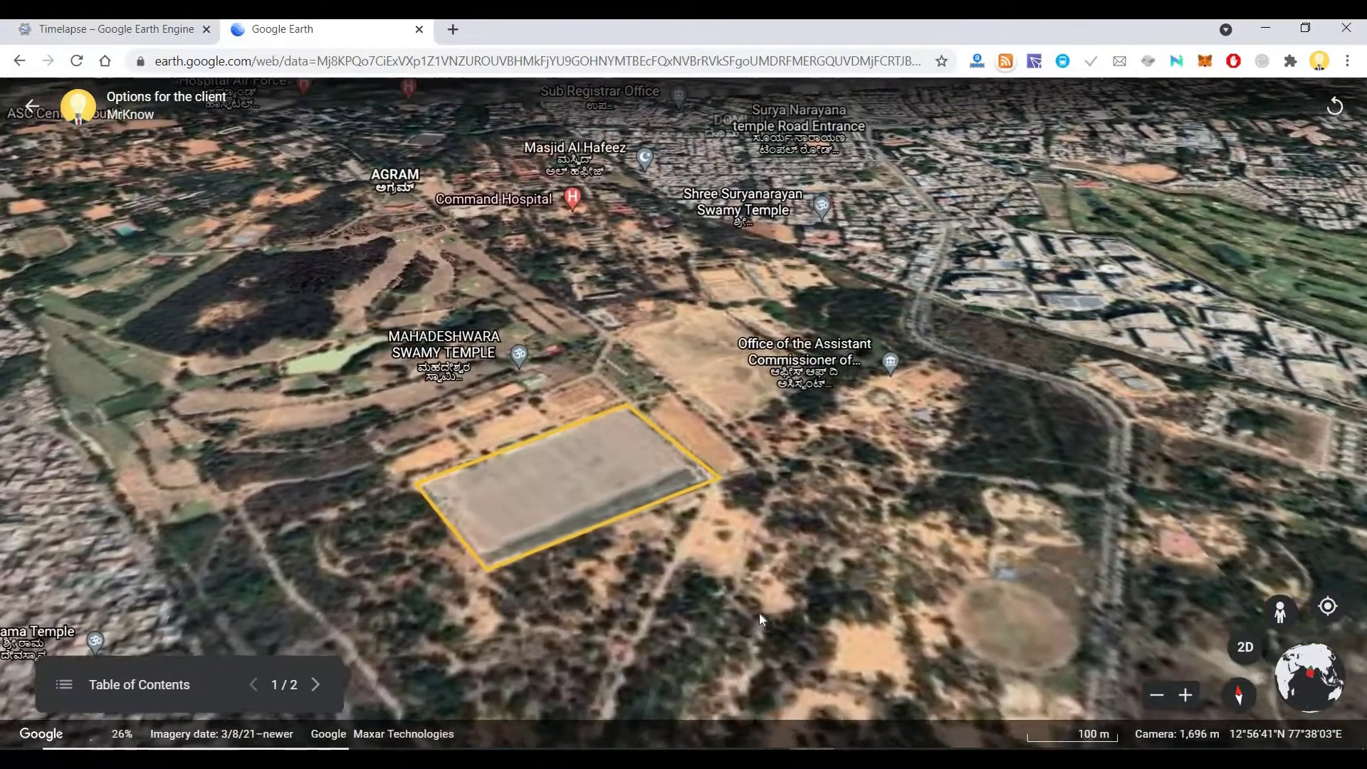